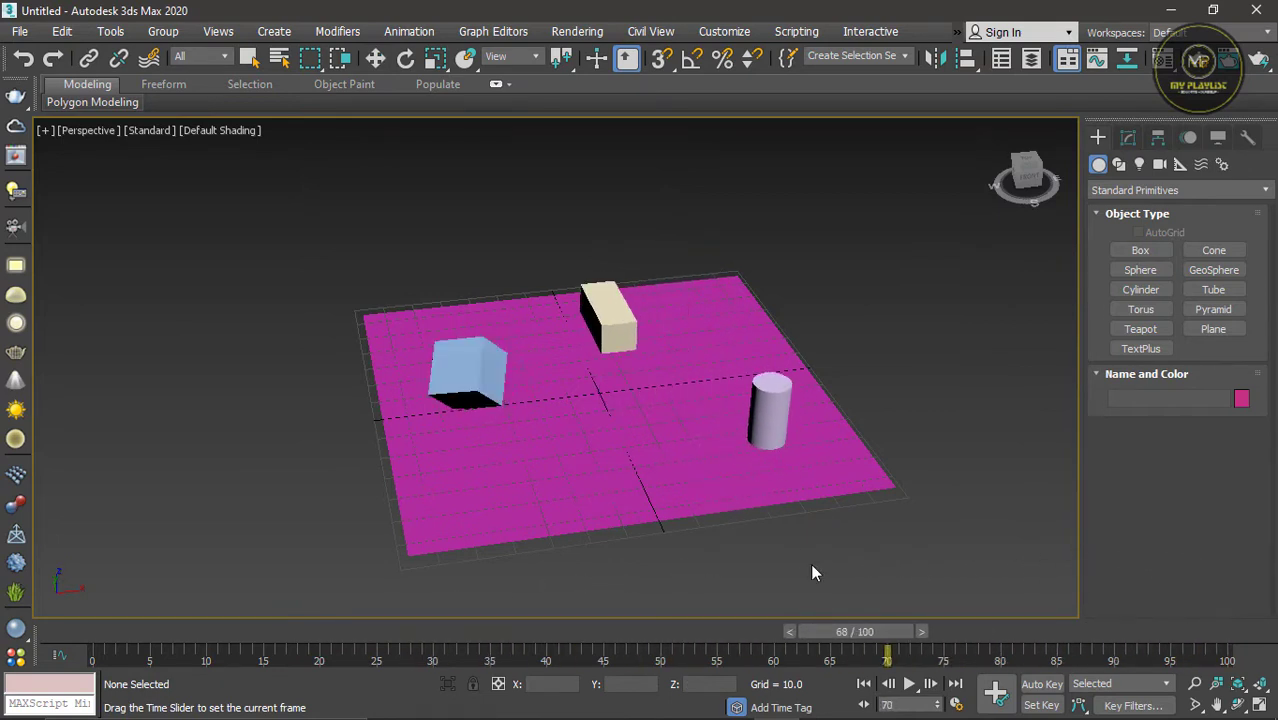
Scrub the animation back to frame 0 and inspect the keyframes of the beige box
left_click_drag(812, 573, 846, 551)
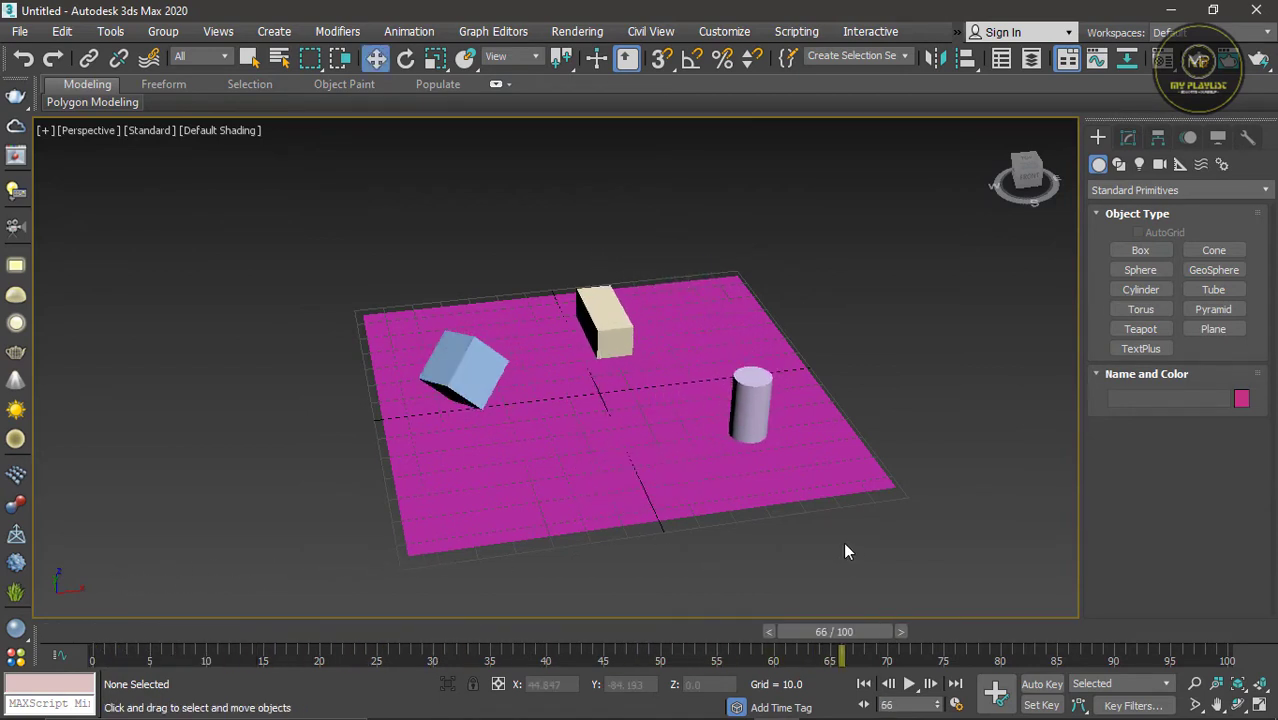
left_click_drag(829, 637, 97, 581)
key("w")
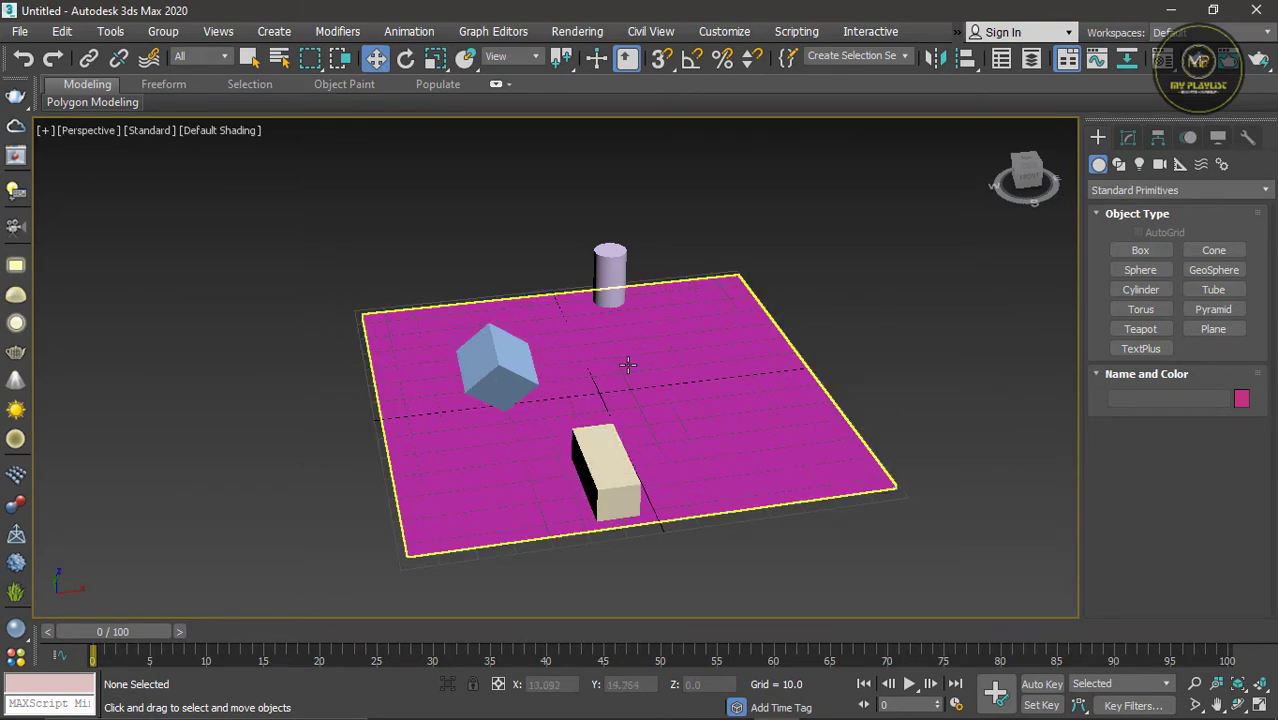
left_click(608, 456)
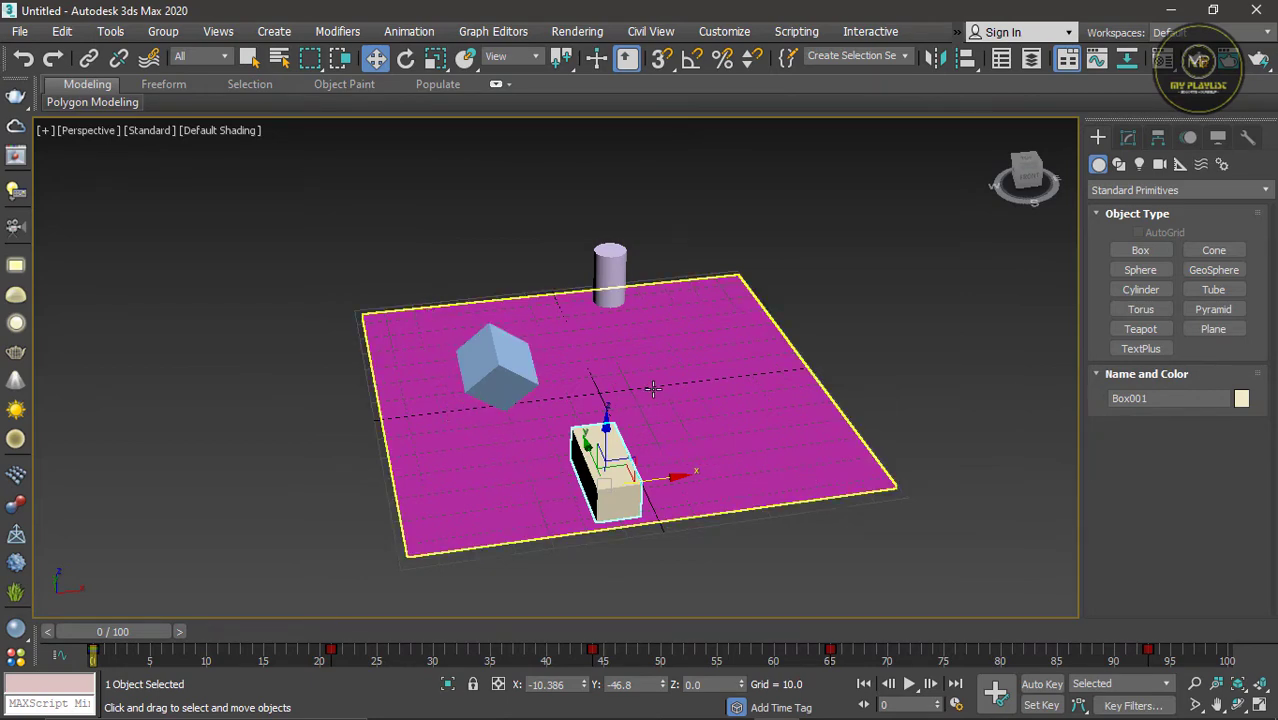
left_click(557, 291)
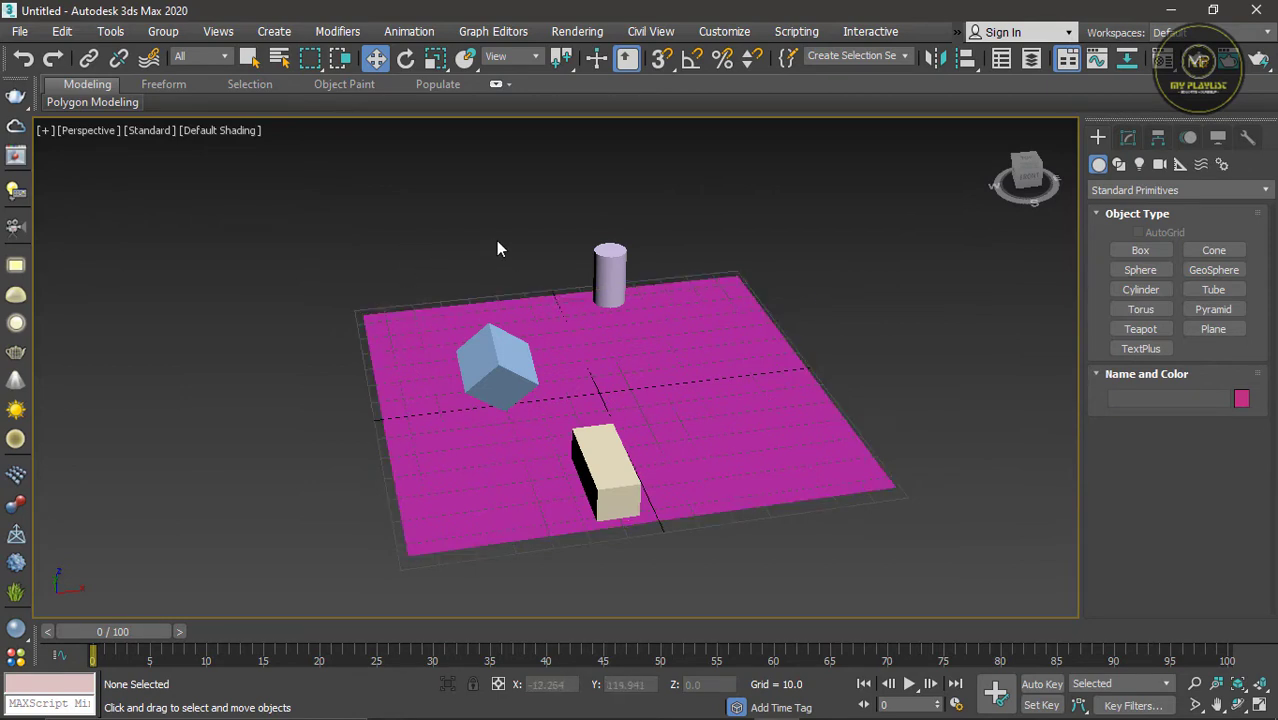
left_click(22, 34)
mouse_move(86, 310)
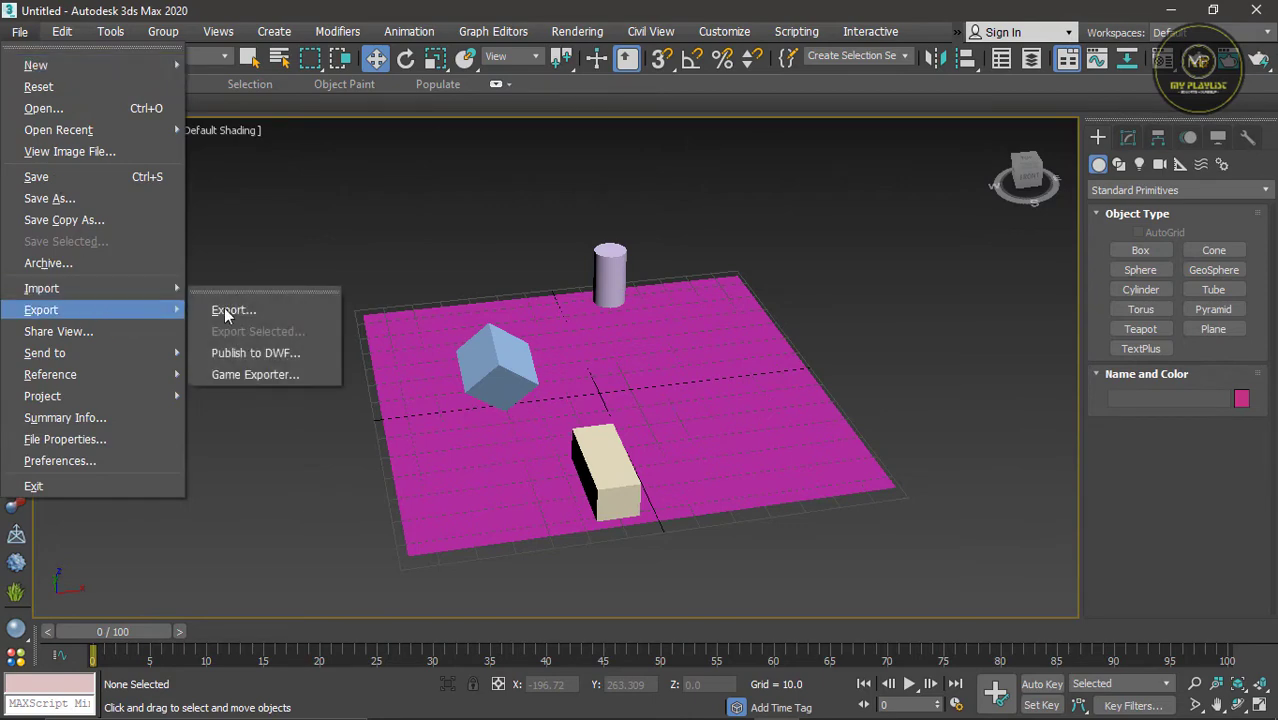
left_click(251, 307)
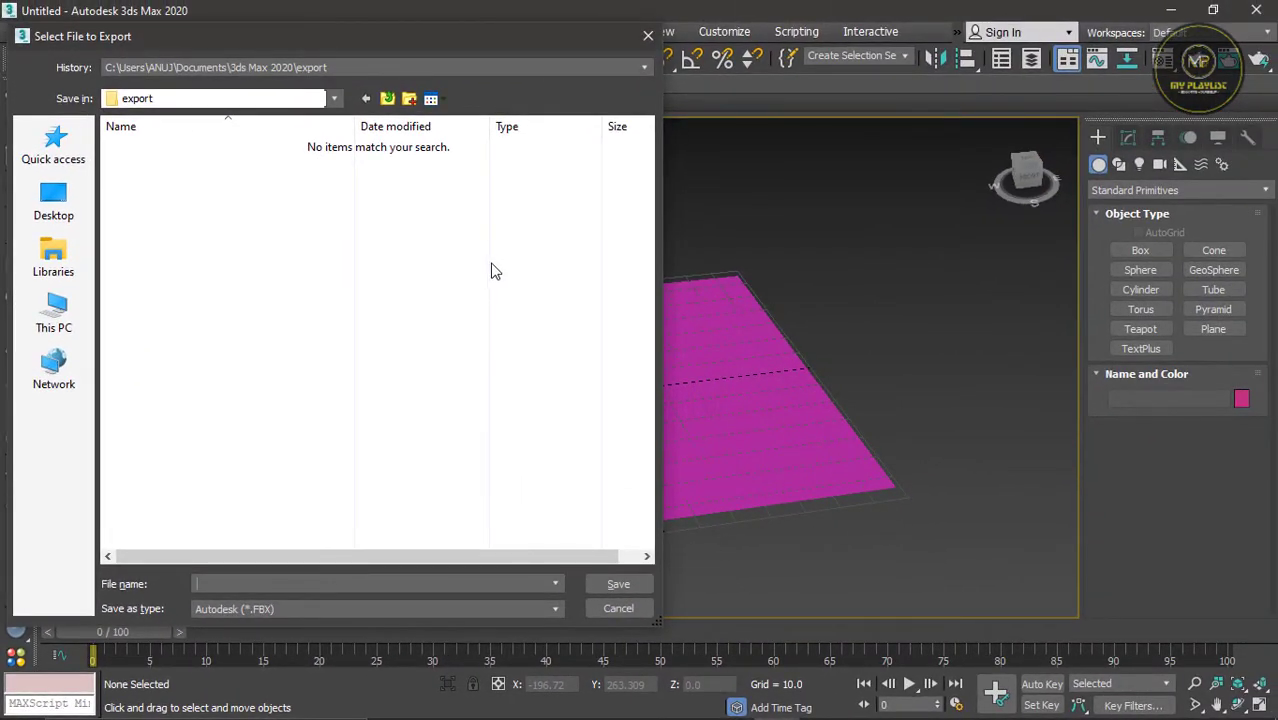
left_click(618, 608)
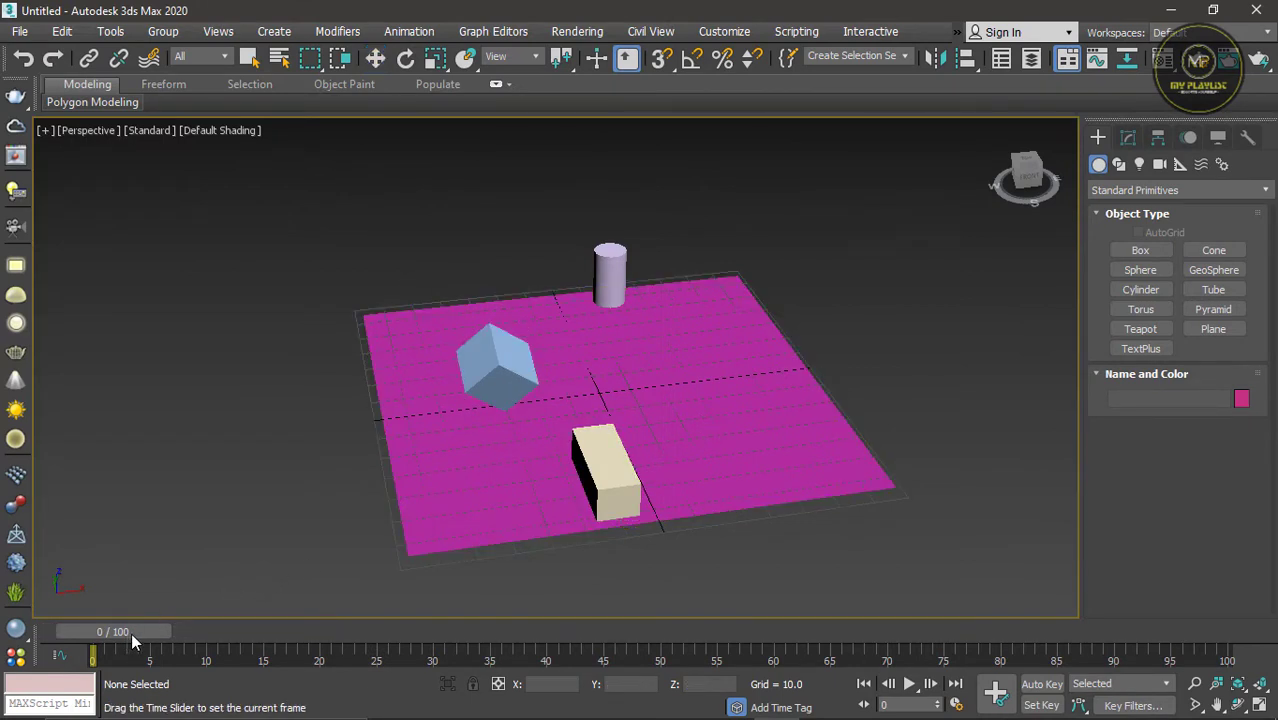
Scrub the animation to frame 49, inspect the blue cube's keyframes, and scrub back to frame 18
left_click_drag(131, 633, 662, 595)
key("w")
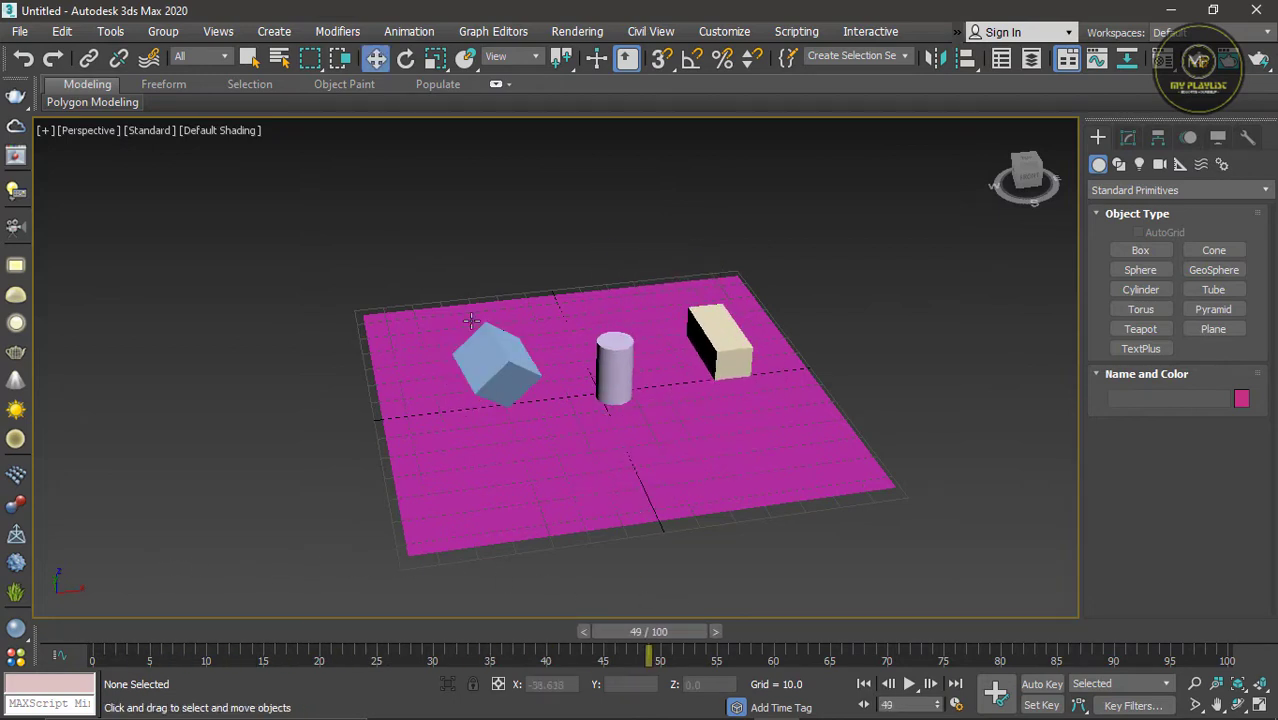
left_click(483, 346)
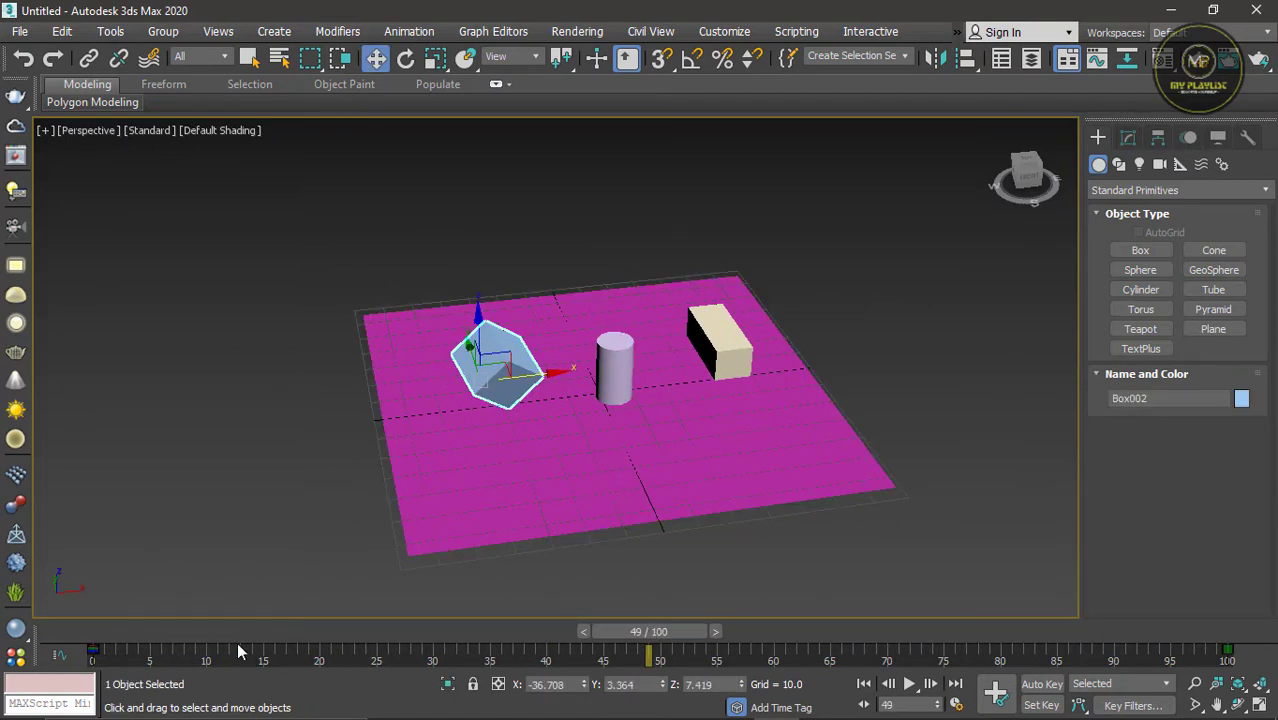
left_click_drag(669, 640, 313, 600)
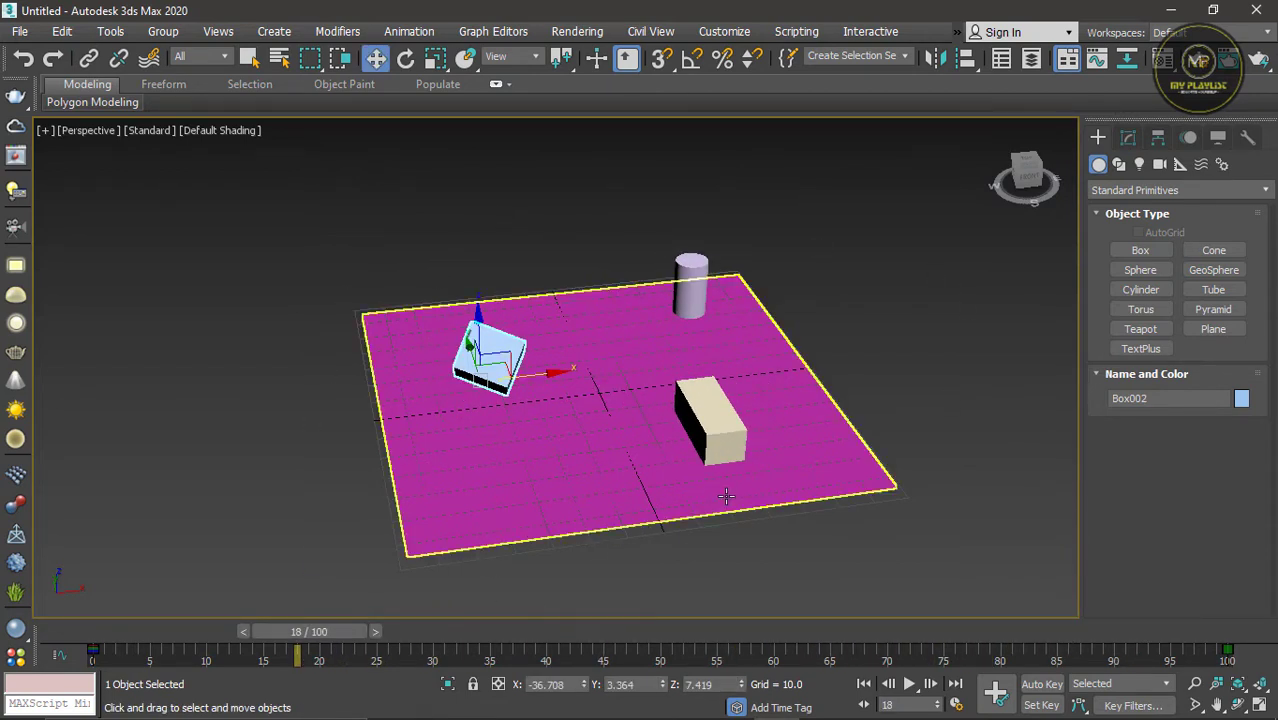
left_click_drag(323, 181, 936, 479)
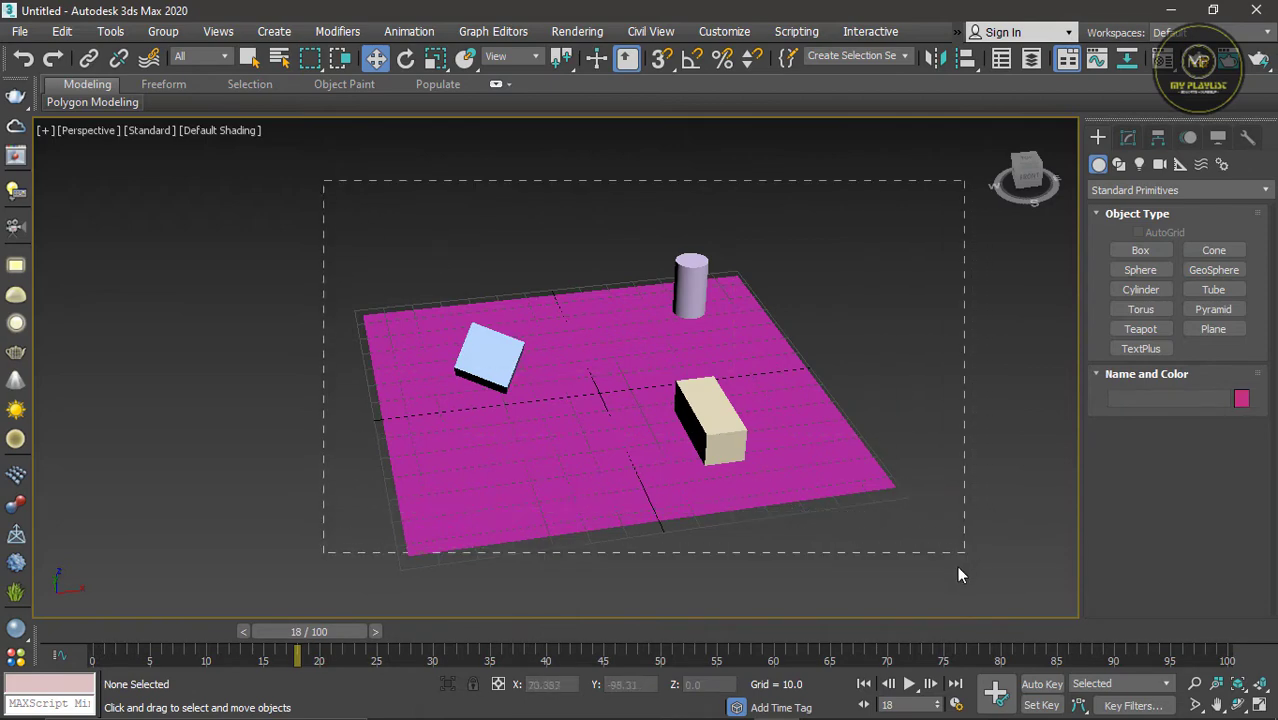
left_click_drag(957, 574, 944, 575)
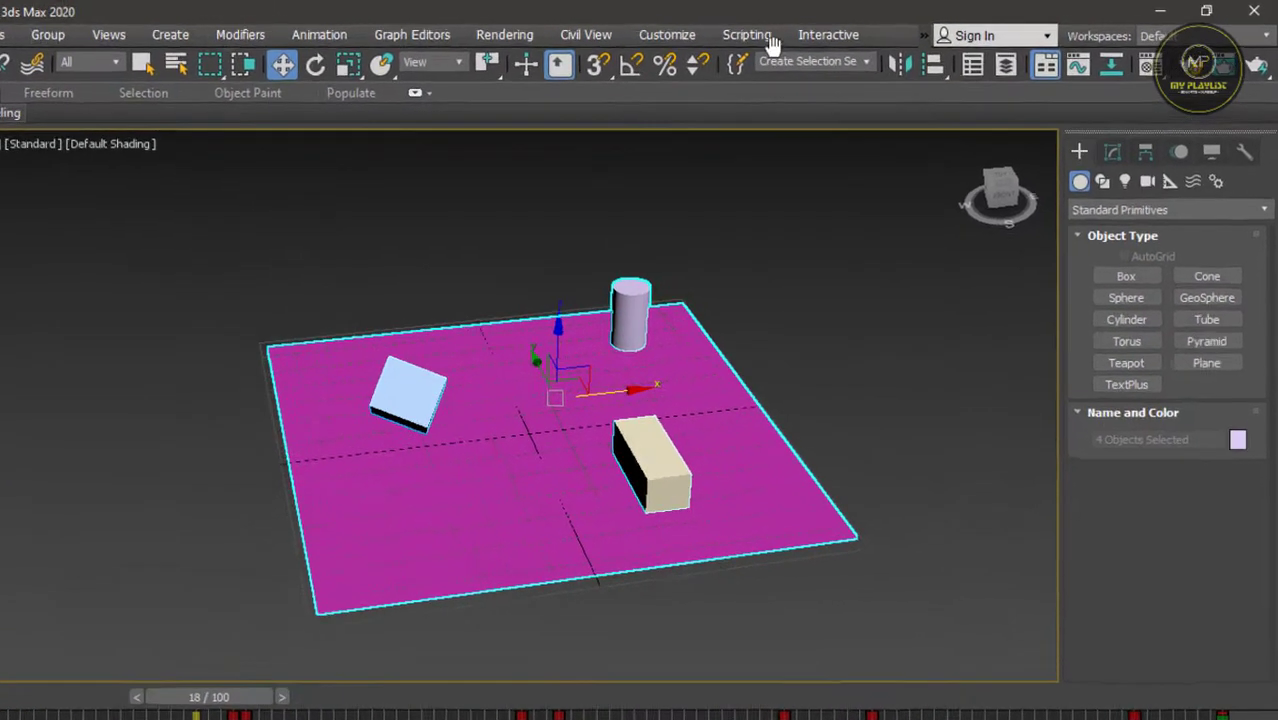
left_click(762, 37)
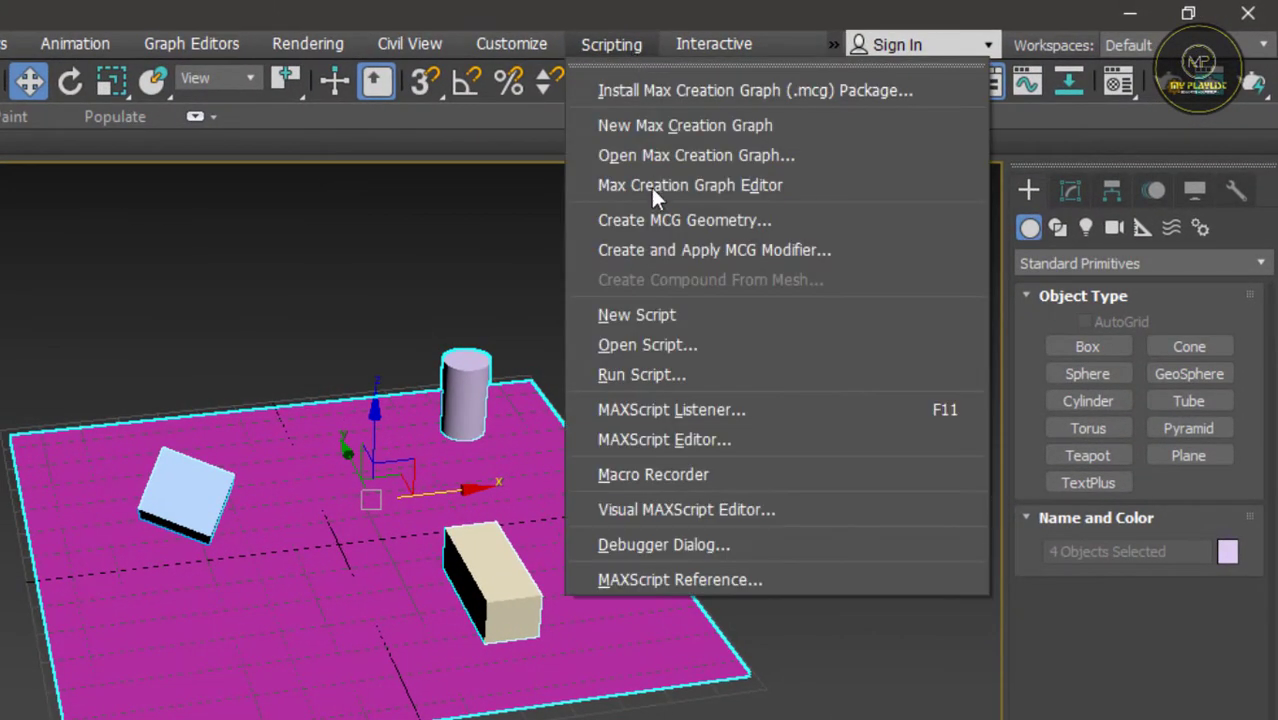
left_click(659, 372)
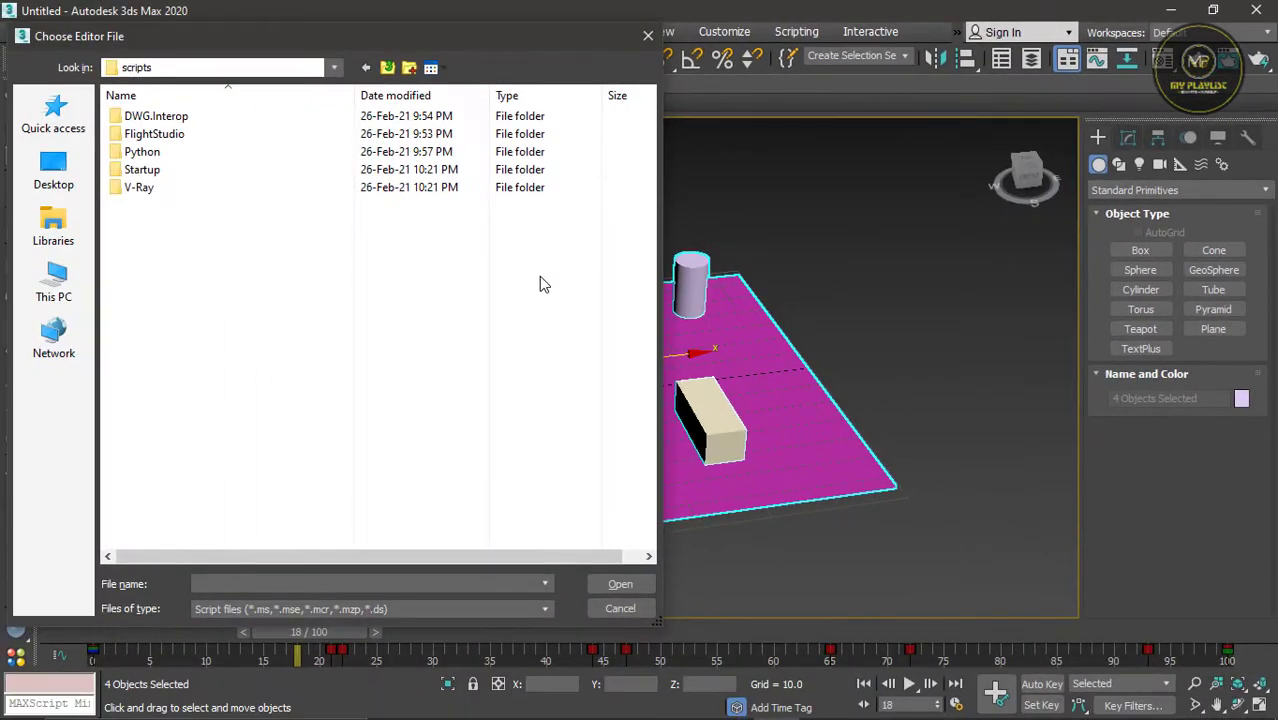
left_click(390, 604)
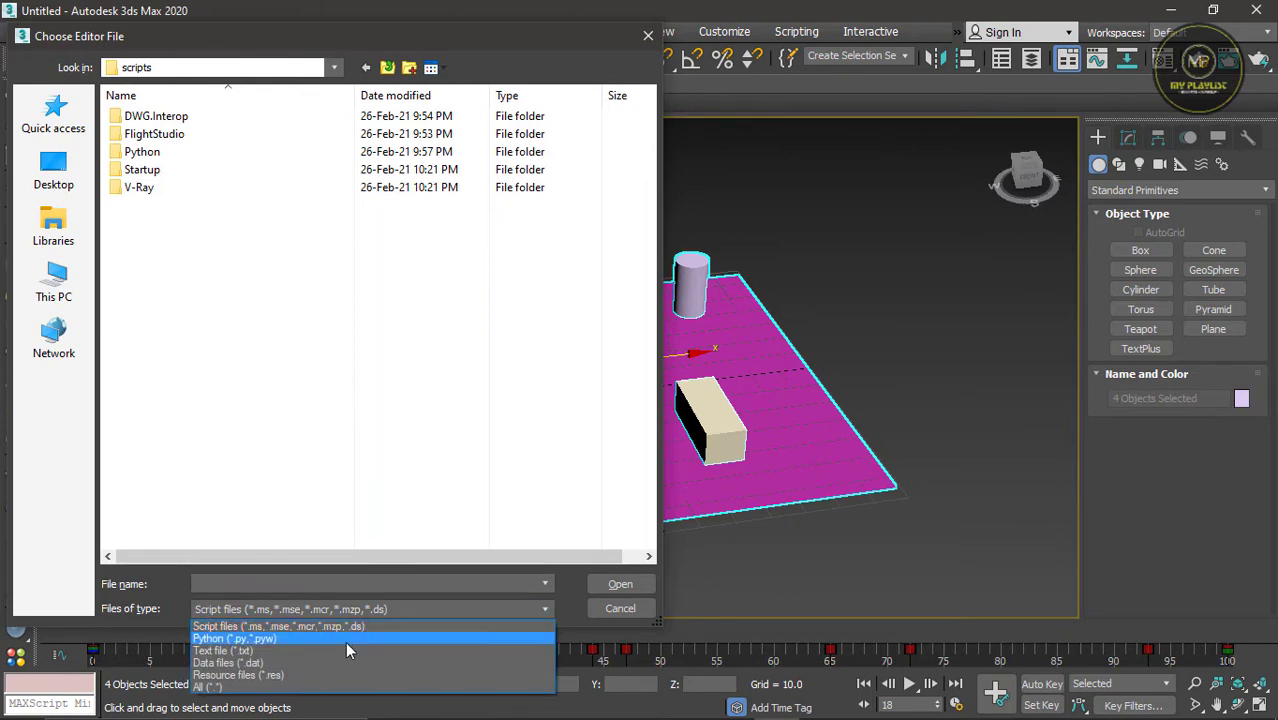
left_click(318, 692)
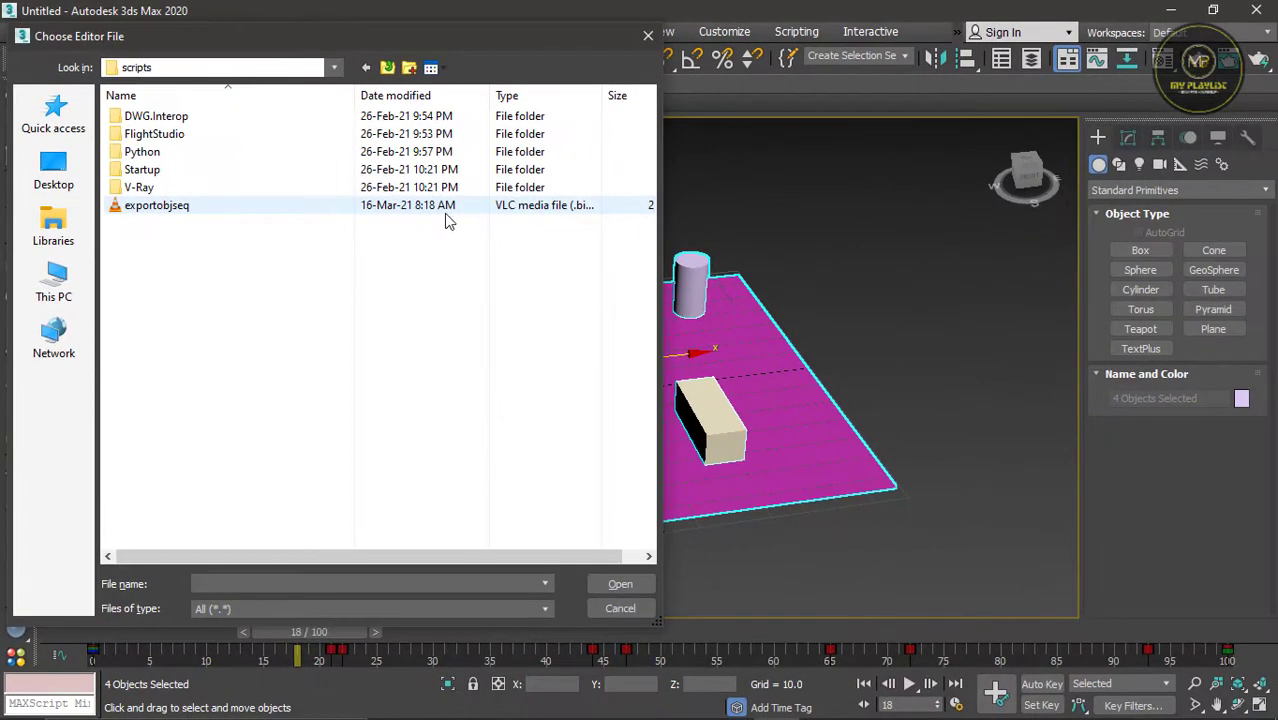
left_click(620, 608)
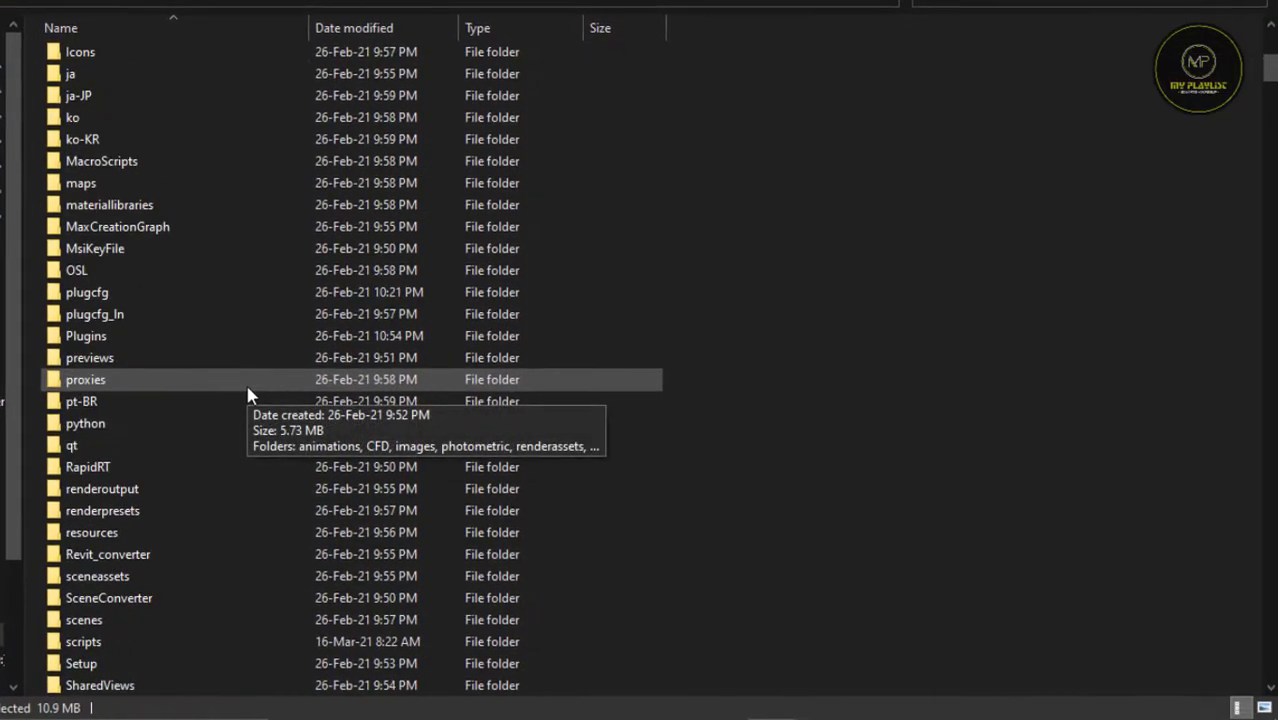
In File Explorer, open the scripts folder of the 3ds Max 2020 installation and locate the exportobjseq file
scroll(245, 385, "up", 2)
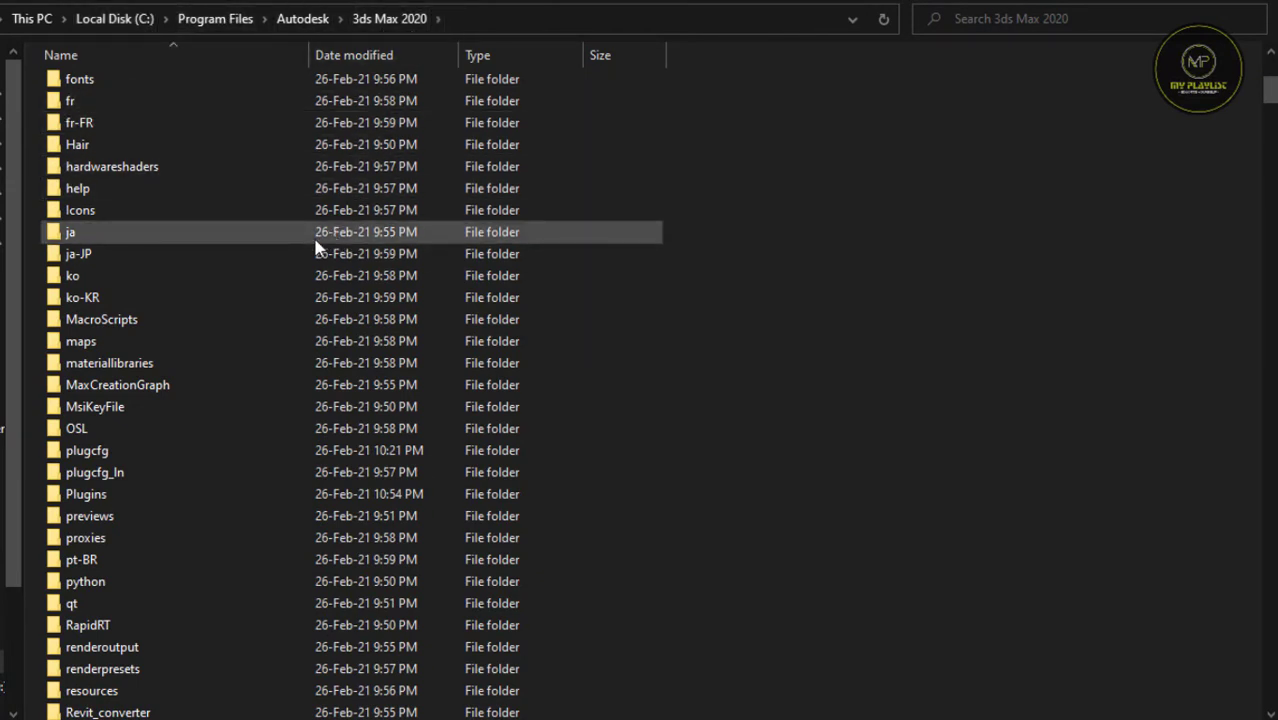
scroll(305, 250, "down", 4)
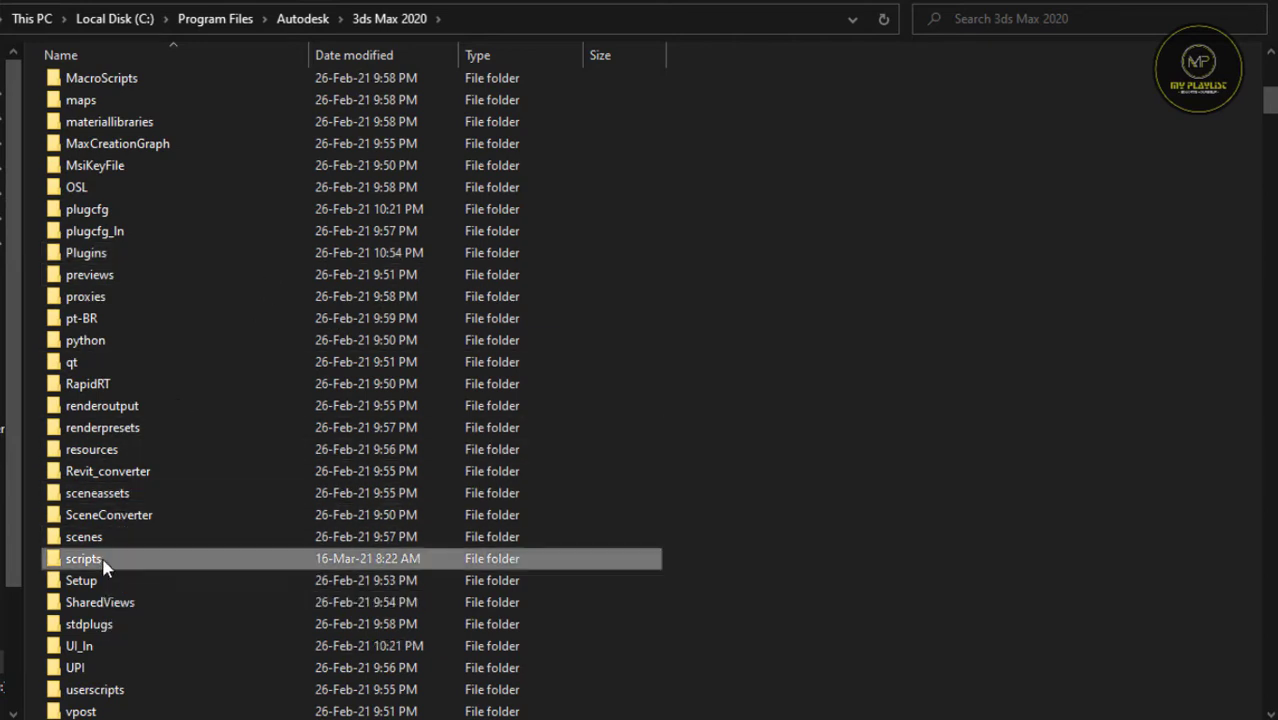
double_click(102, 562)
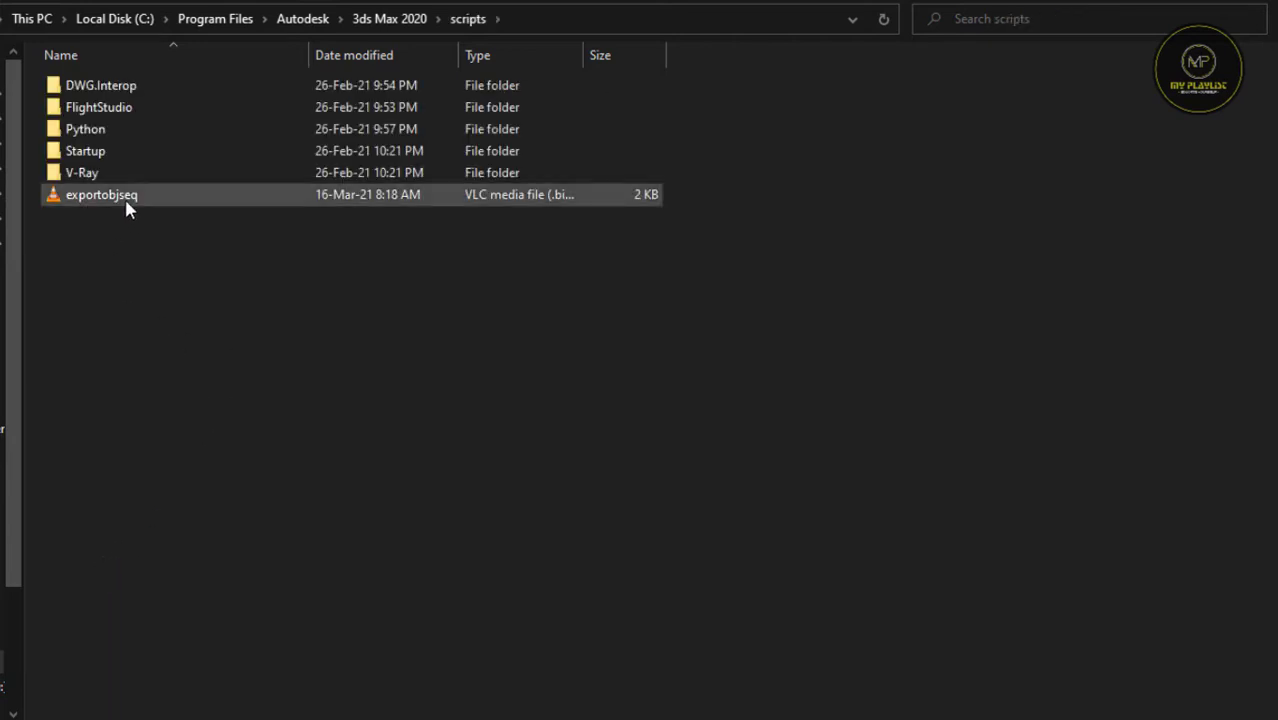
mouse_move(140, 200)
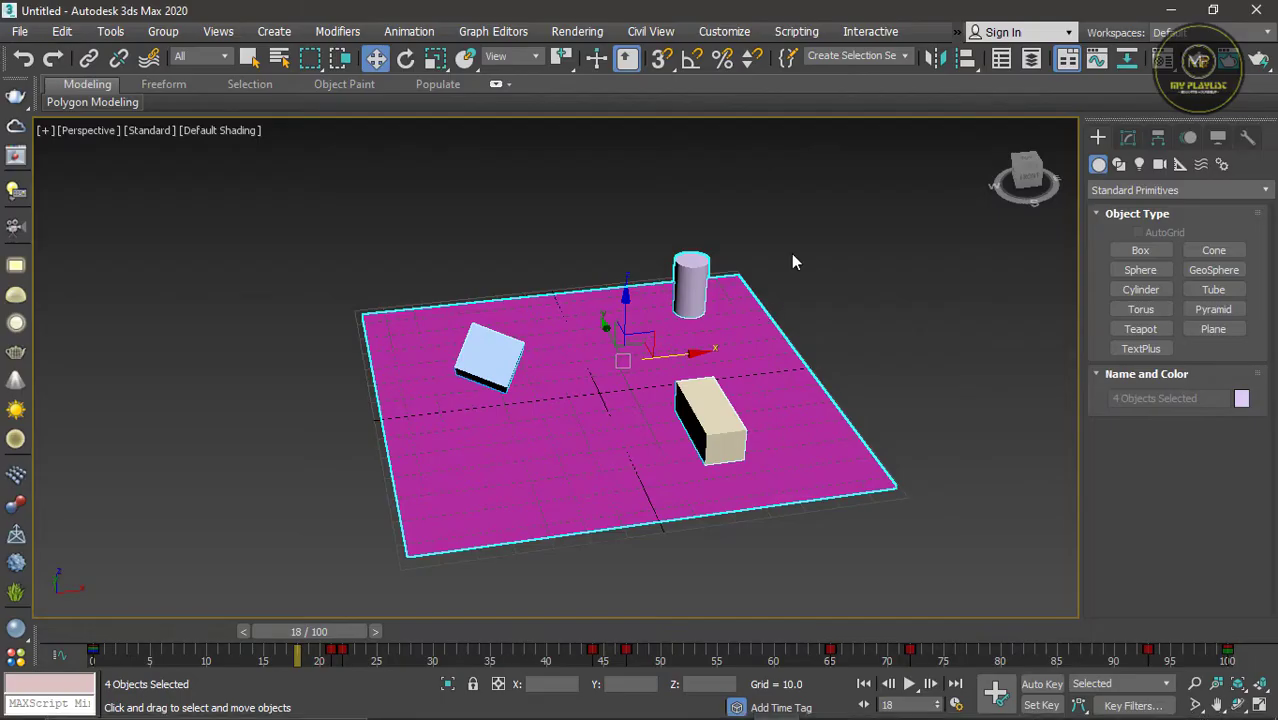
Switch back to 3ds Max and select the plane, both boxes and the cylinder together
left_click(498, 276)
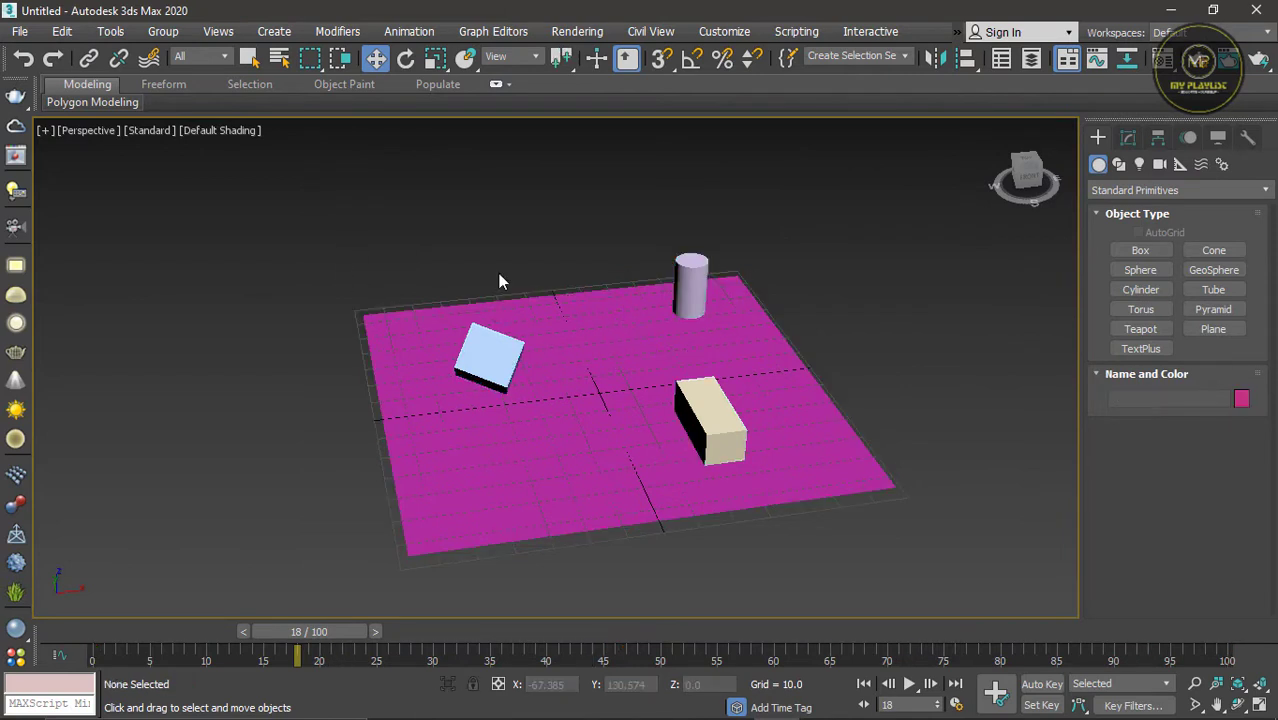
scroll(385, 282, "down", 3)
scroll(385, 282, "up", 3)
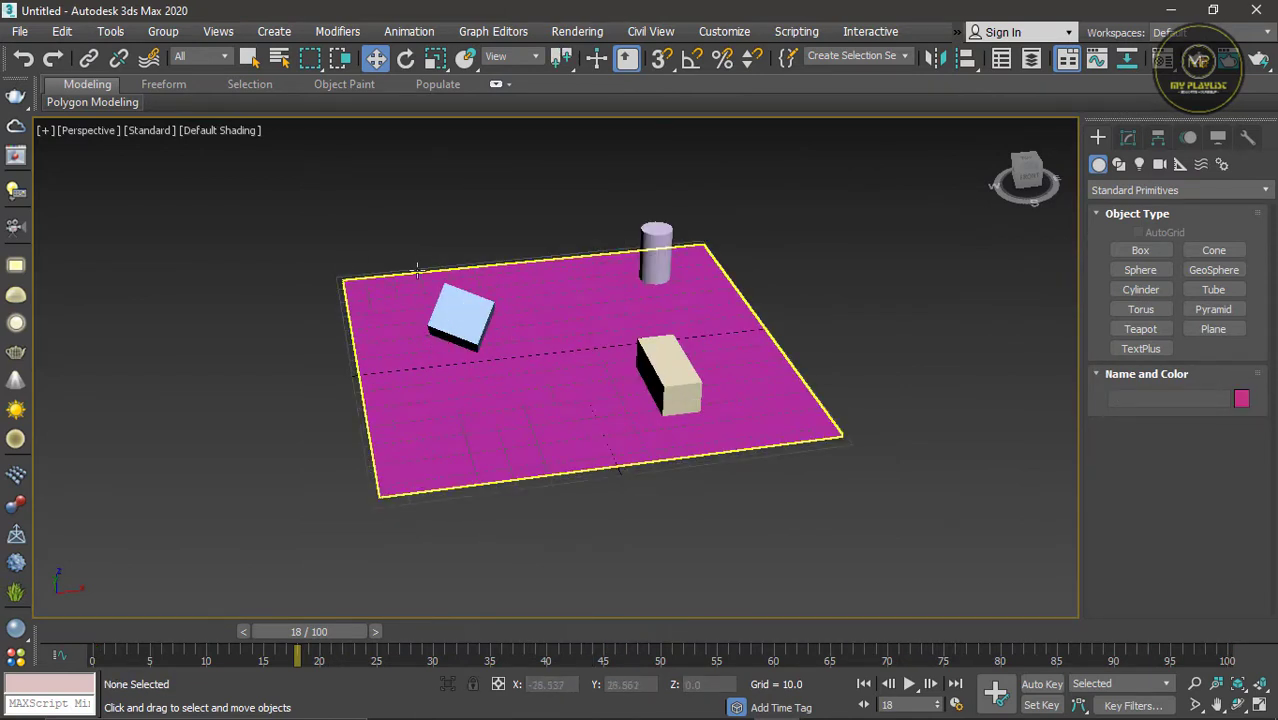
left_click_drag(684, 322, 842, 417)
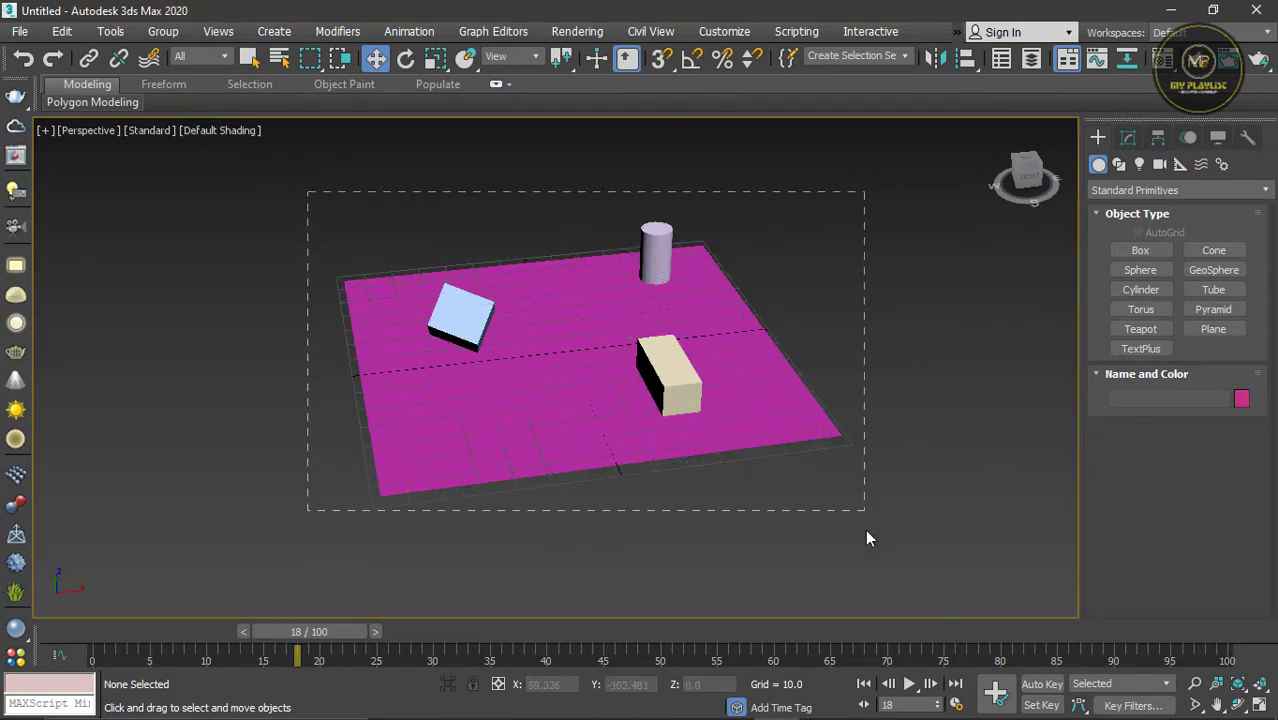
left_click_drag(867, 538, 865, 539)
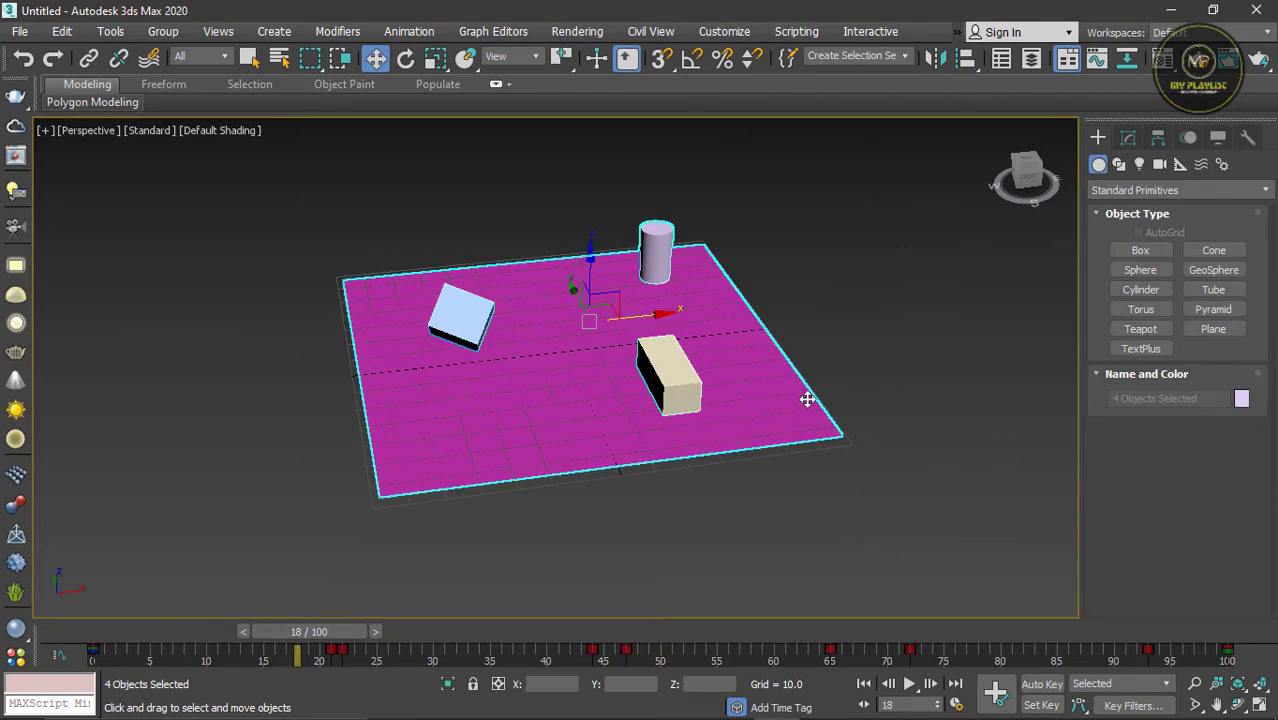
Run the exportobjseq script from the scripts folder, showing all file types to find it
left_click(798, 32)
left_click(825, 272)
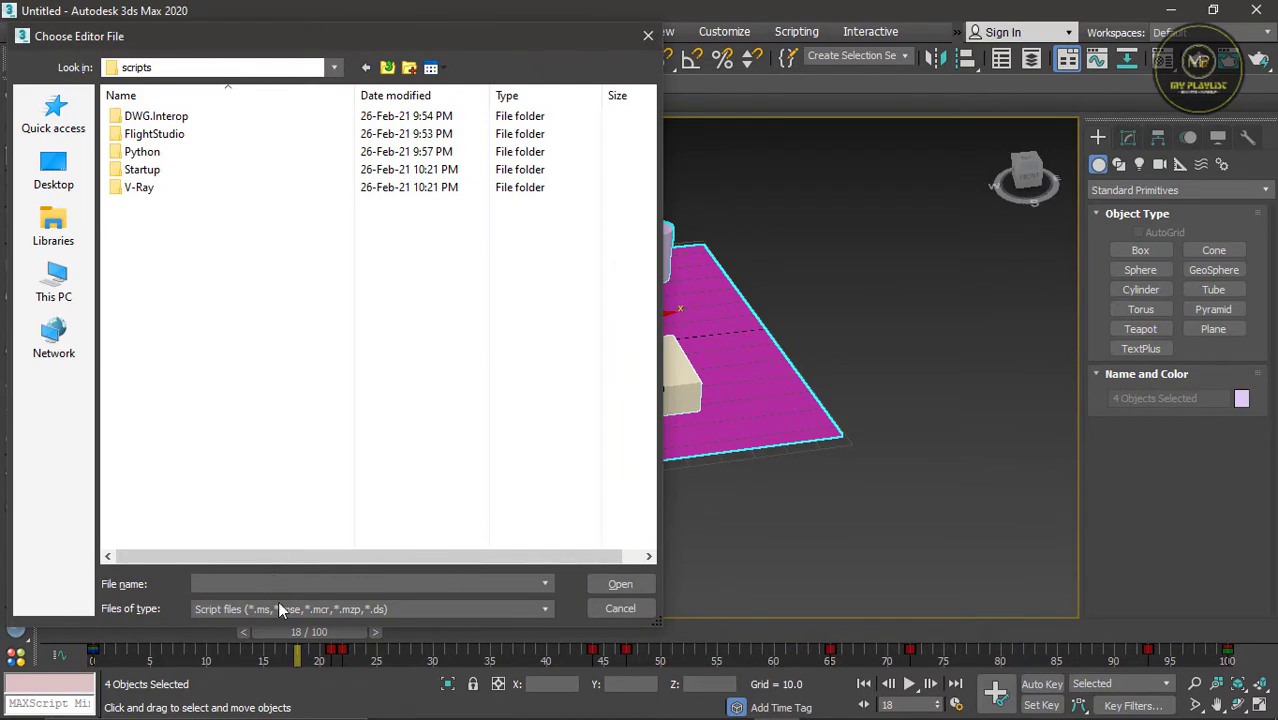
left_click(282, 610)
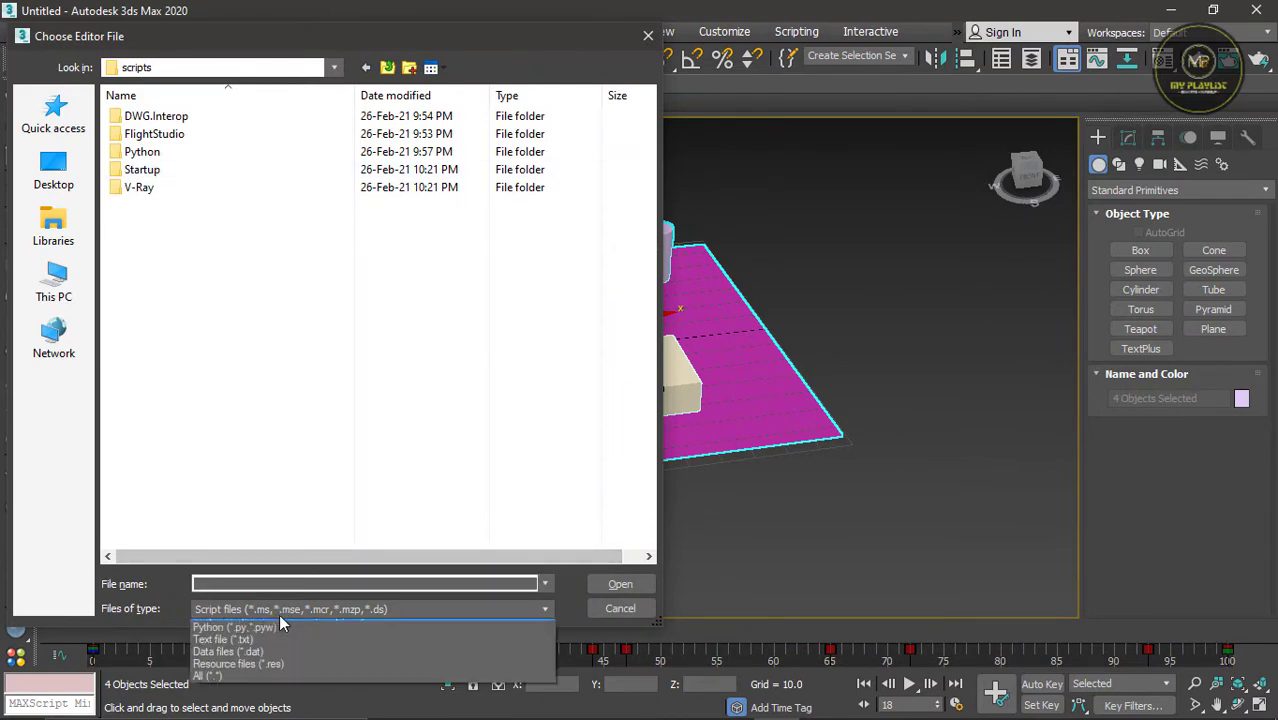
left_click(233, 687)
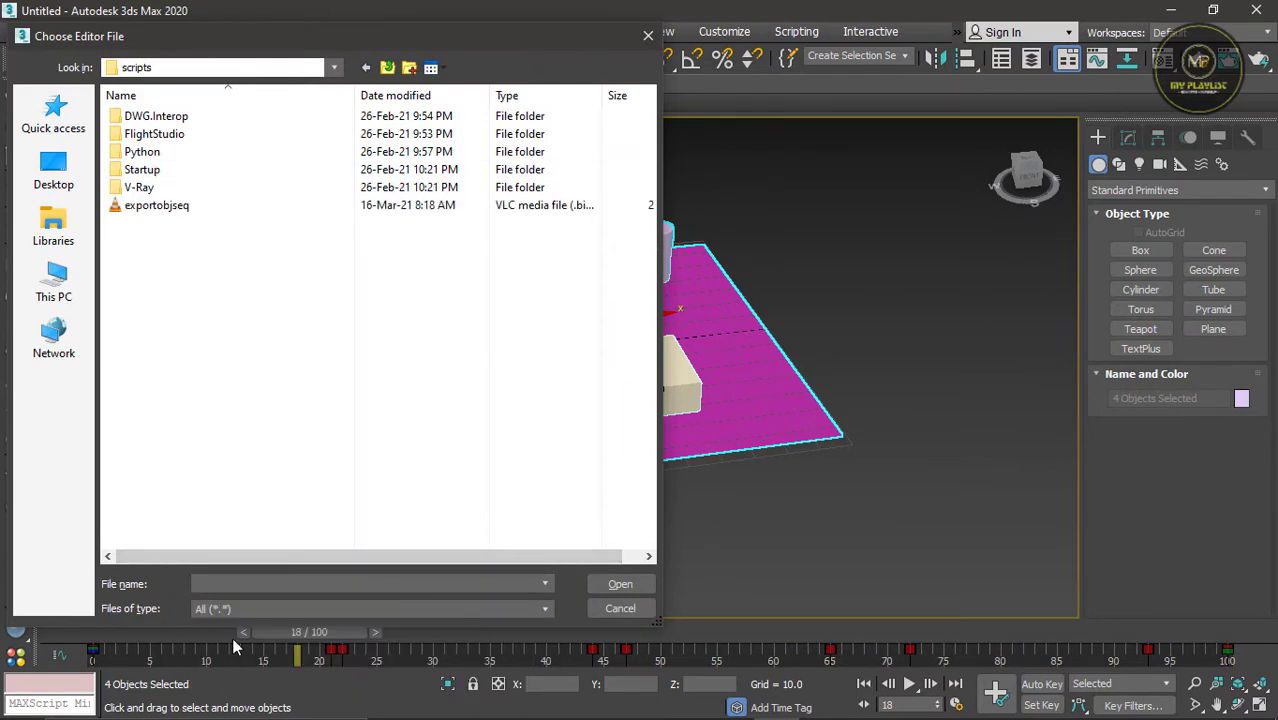
left_click(171, 214)
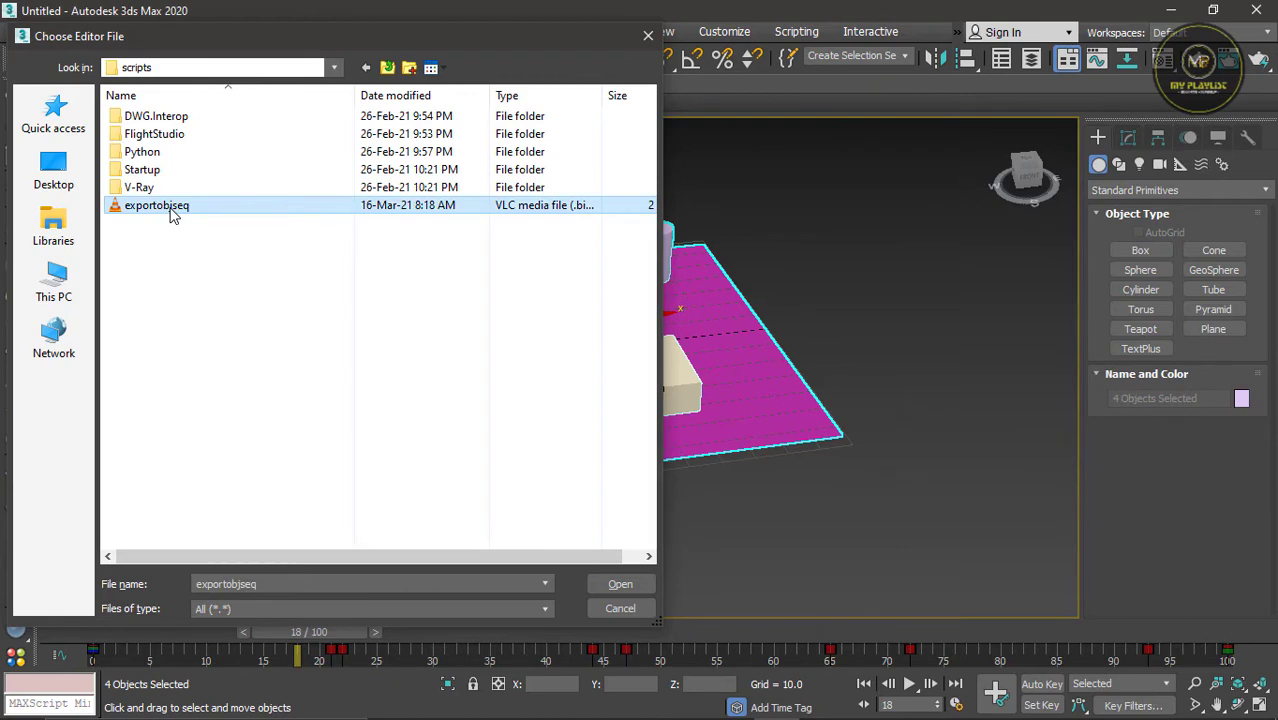
left_click(605, 588)
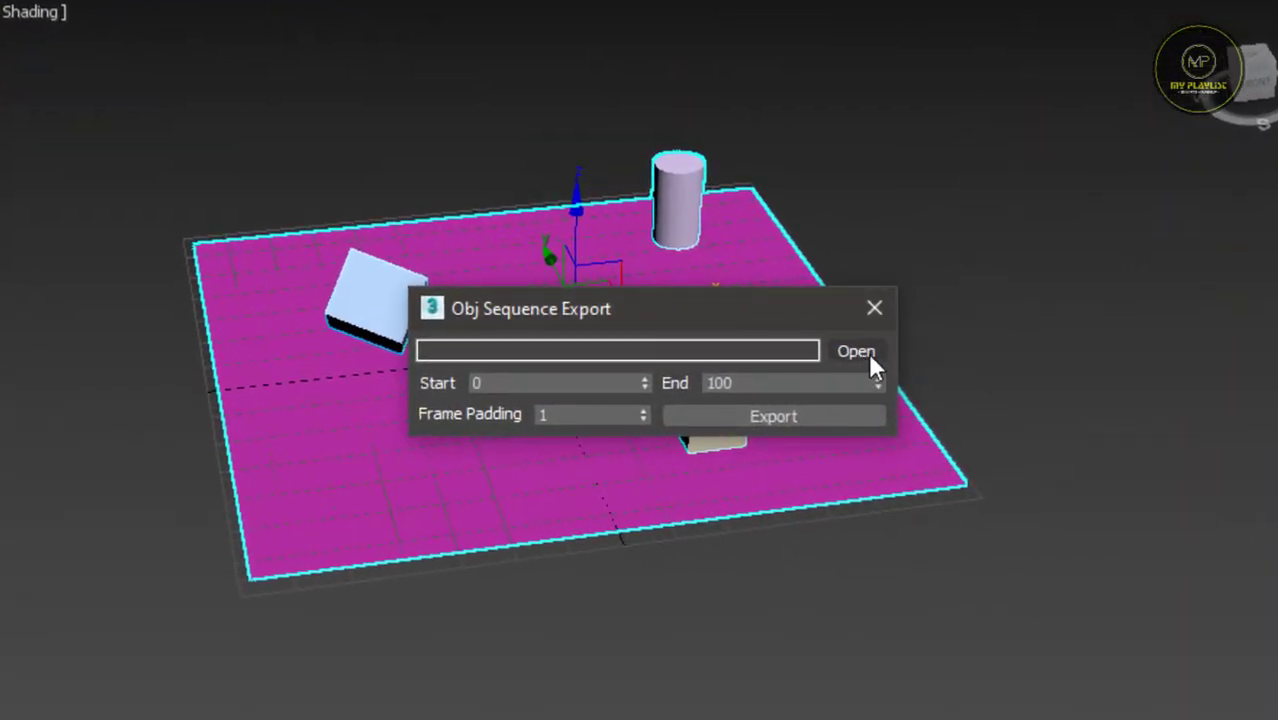
Export frames 0 to 100 as the OBJ sequence scr.obj in Downloads\script with frame padding 1, and check the exported files
left_click(868, 352)
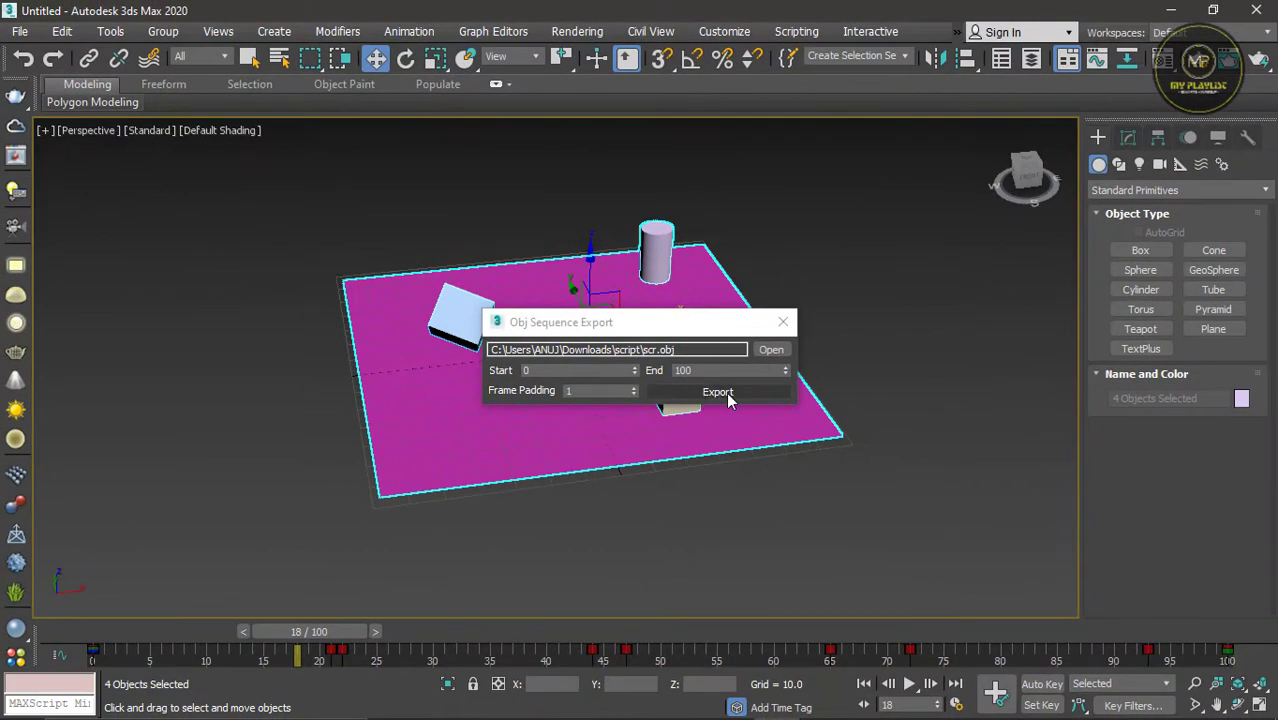
left_click(717, 392)
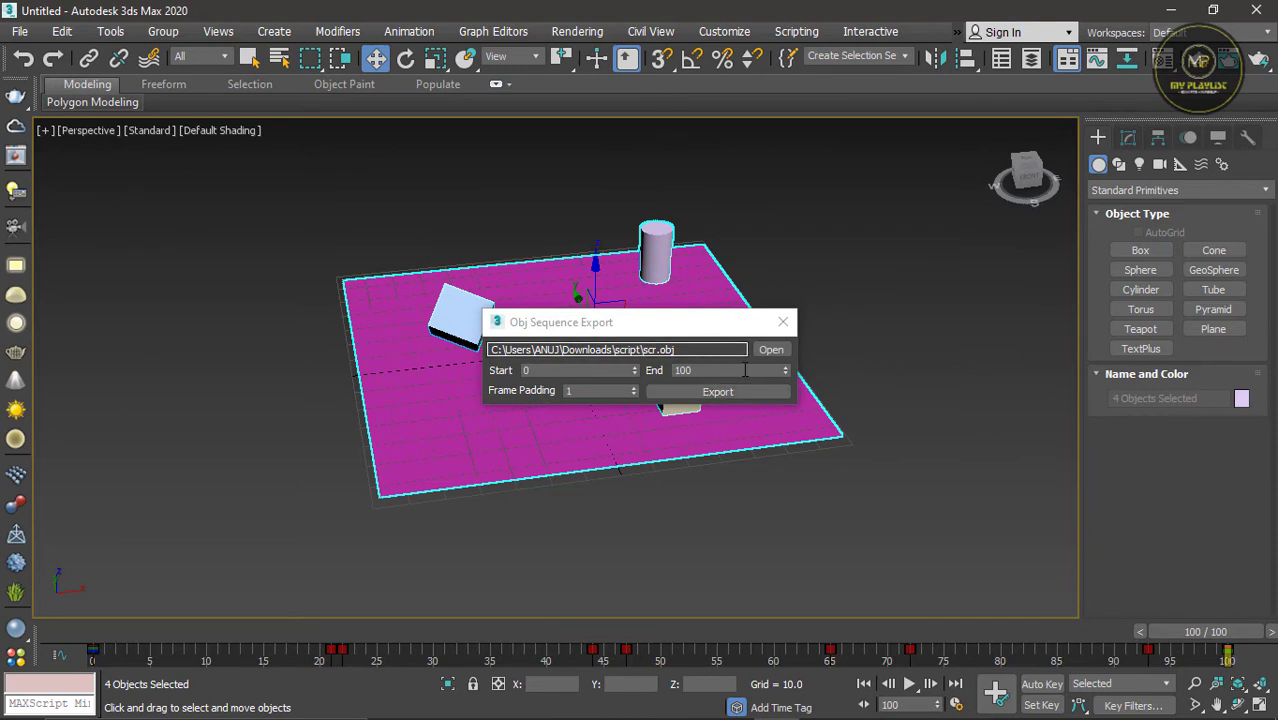
left_click(783, 321)
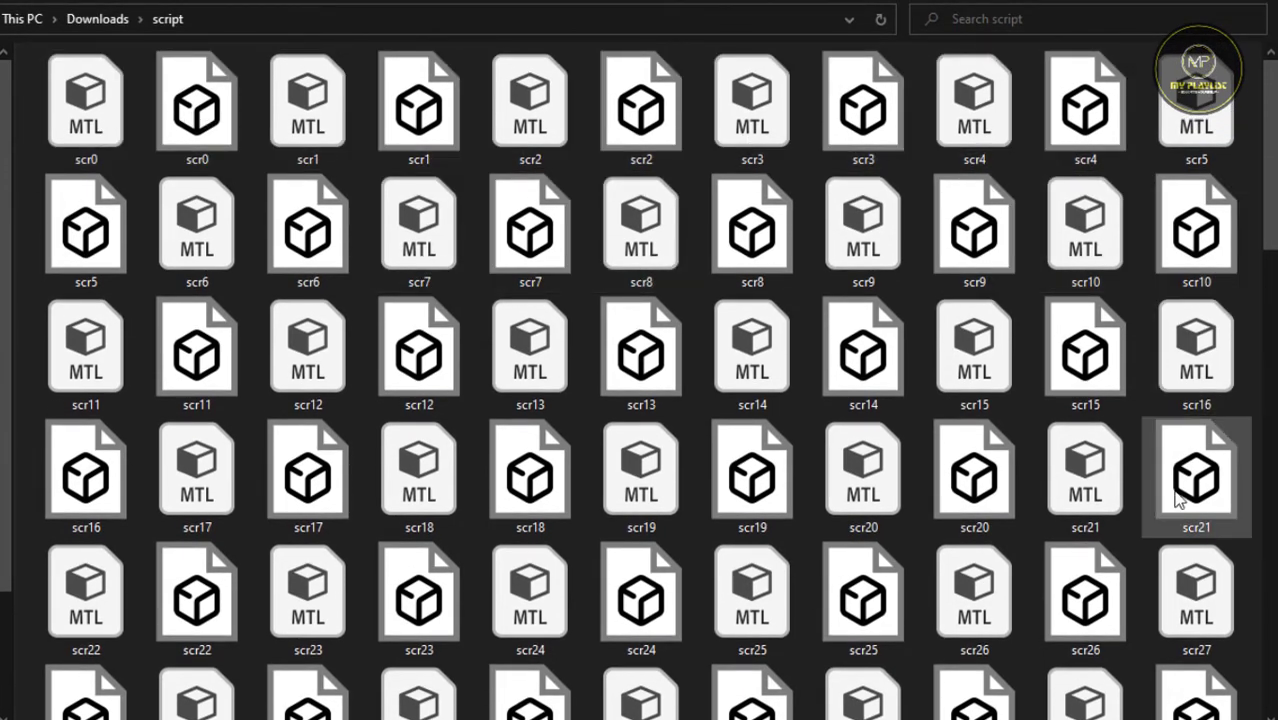
scroll(560, 266, "down", 2)
scroll(441, 271, "up", 2)
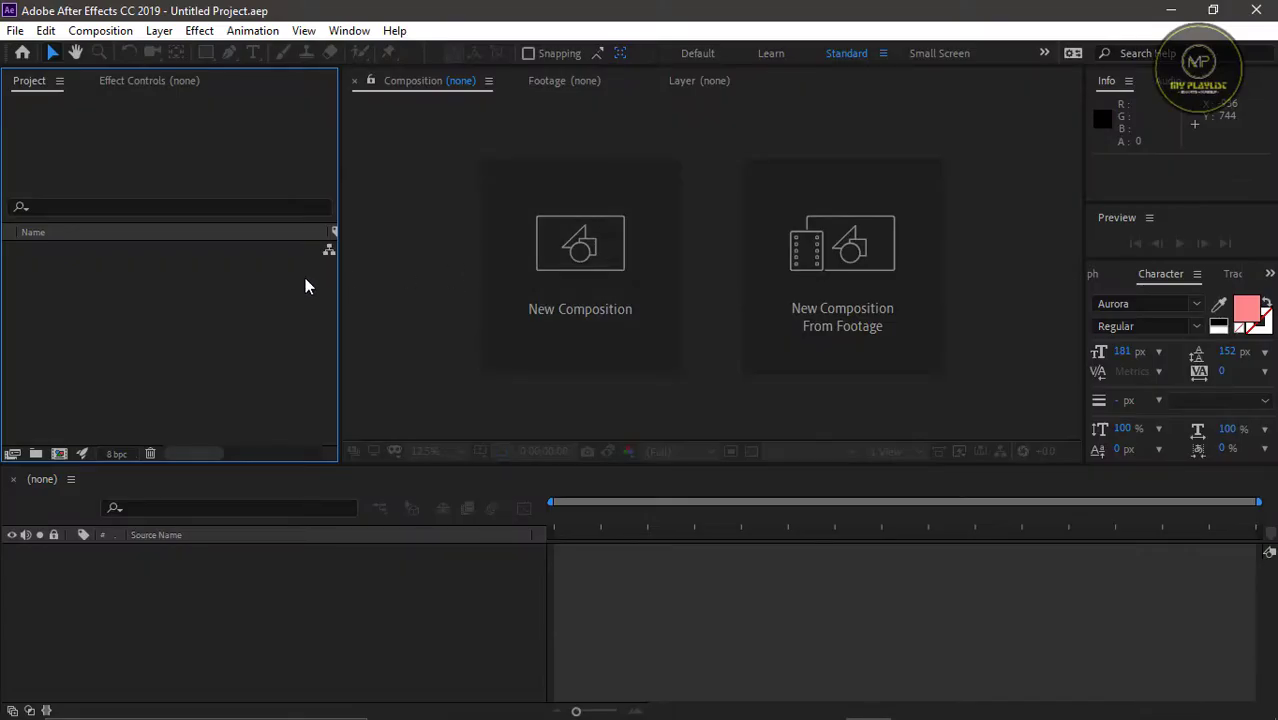
Create a new After Effects composition with a width of 1280 px and a height of 720 px
left_click(592, 254)
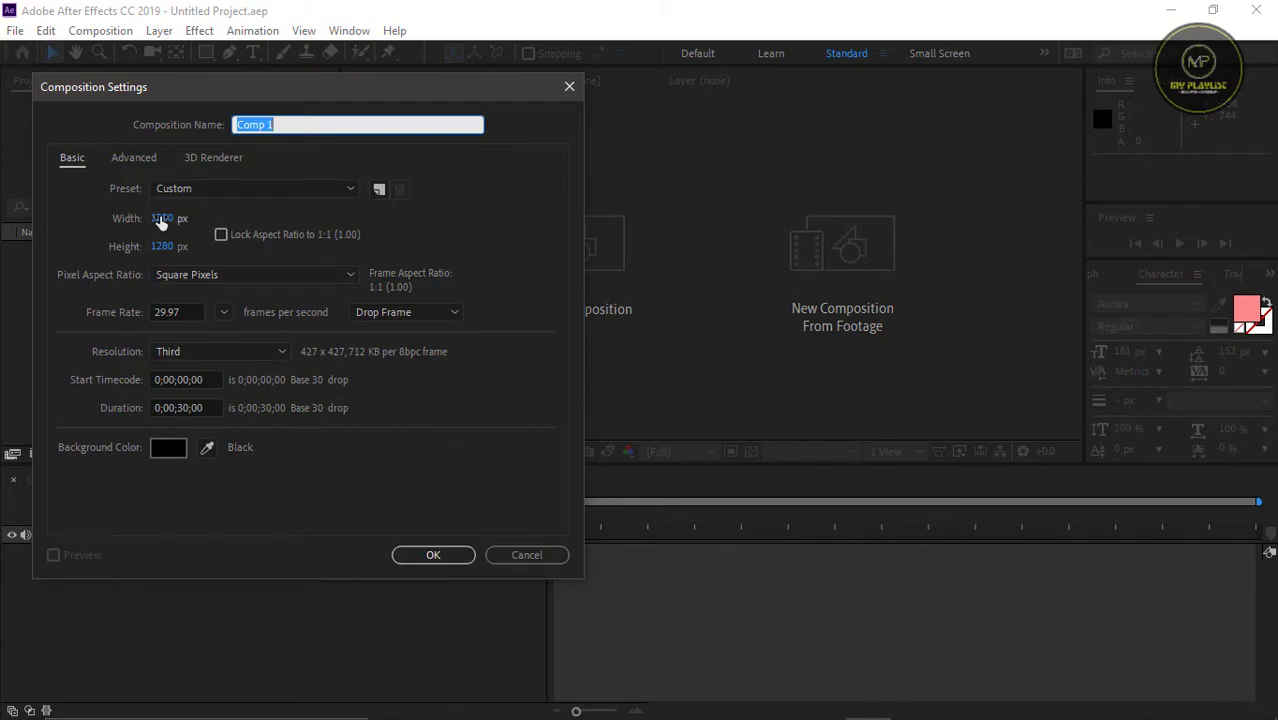
mouse_move(159, 250)
left_mouse_down()
mouse_move(171, 214)
mouse_move(157, 252)
left_mouse_up()
left_click(163, 218)
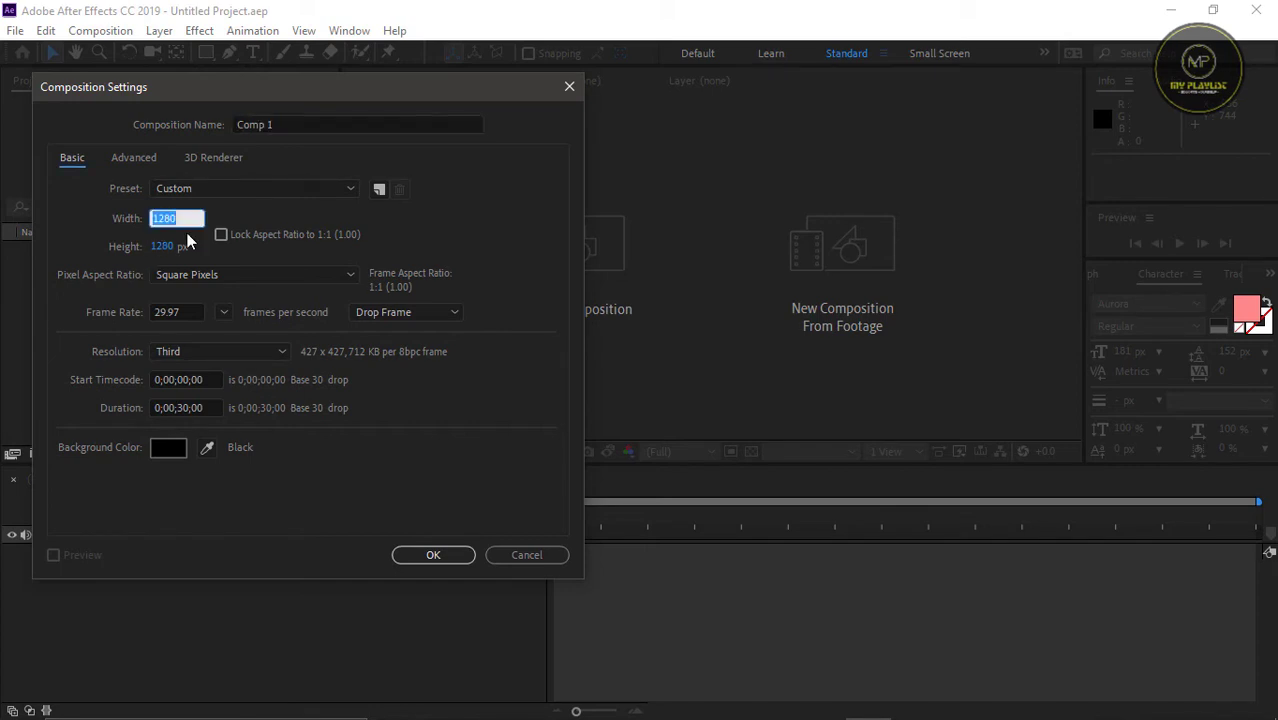
left_click(167, 247)
type("720")
left_click(436, 556)
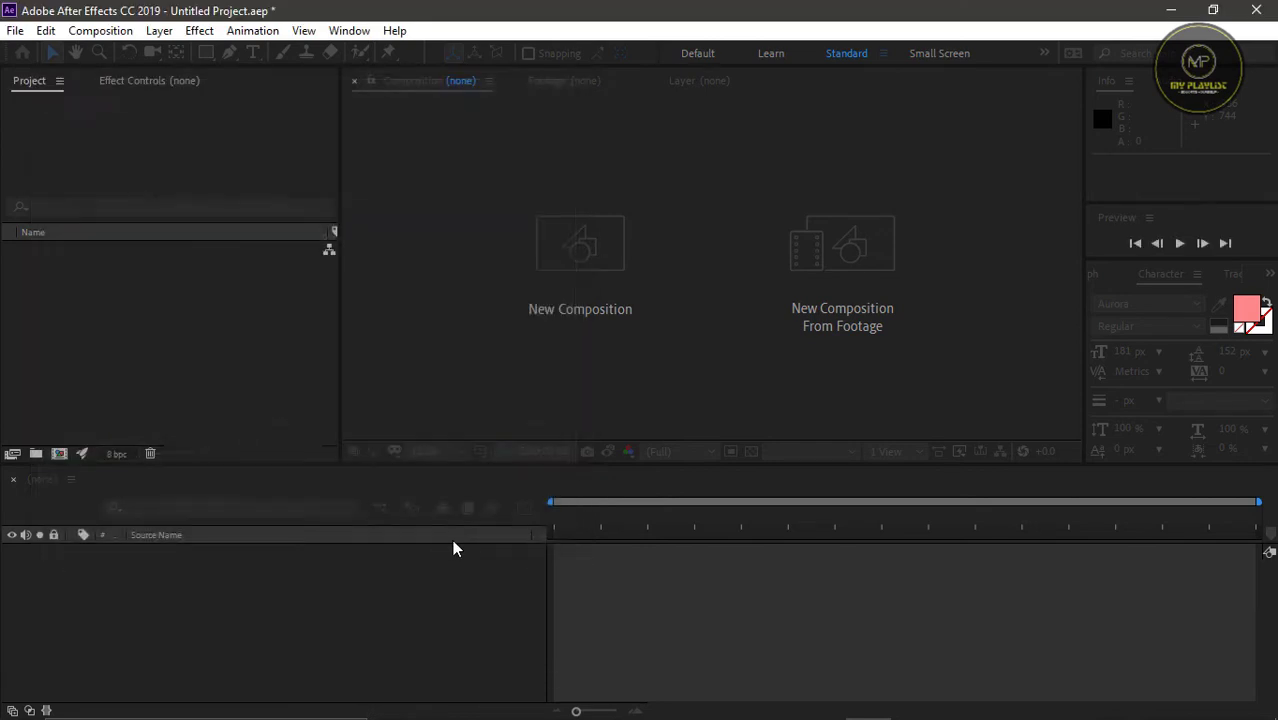
scroll(687, 280, "up", 2)
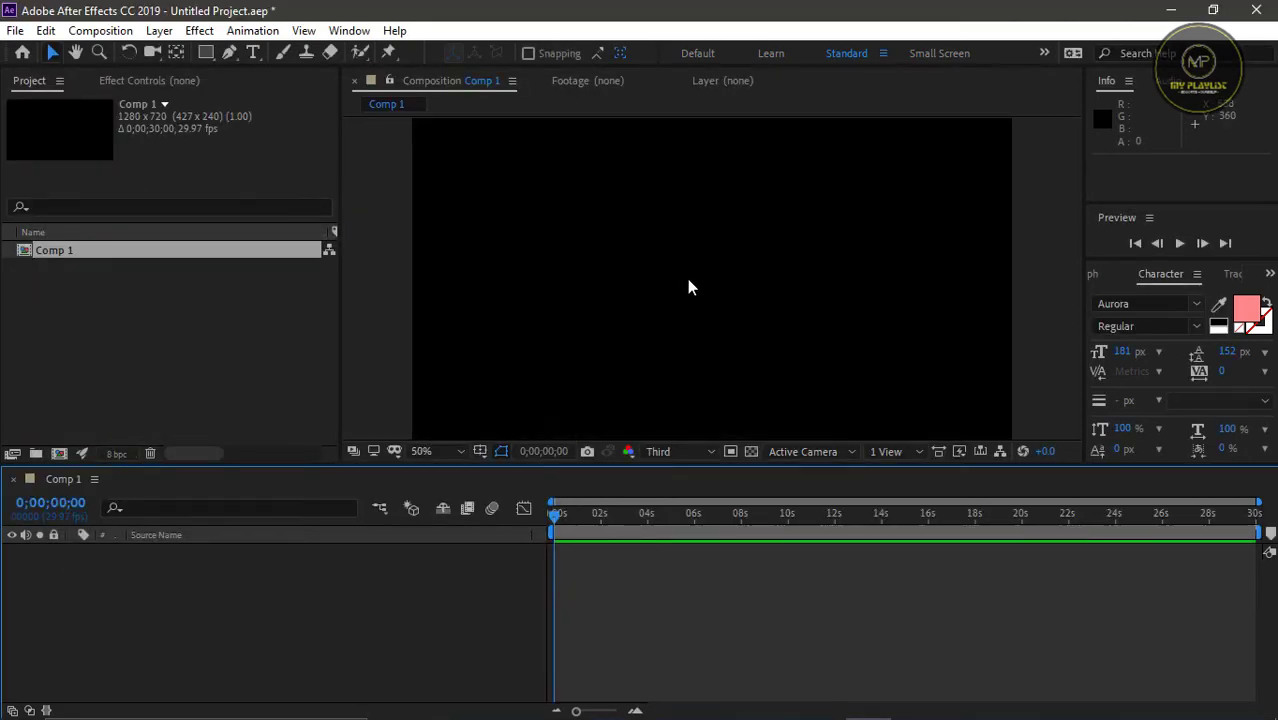
scroll(727, 205, "down", 2)
scroll(699, 274, "up", 2)
scroll(660, 232, "down", 2)
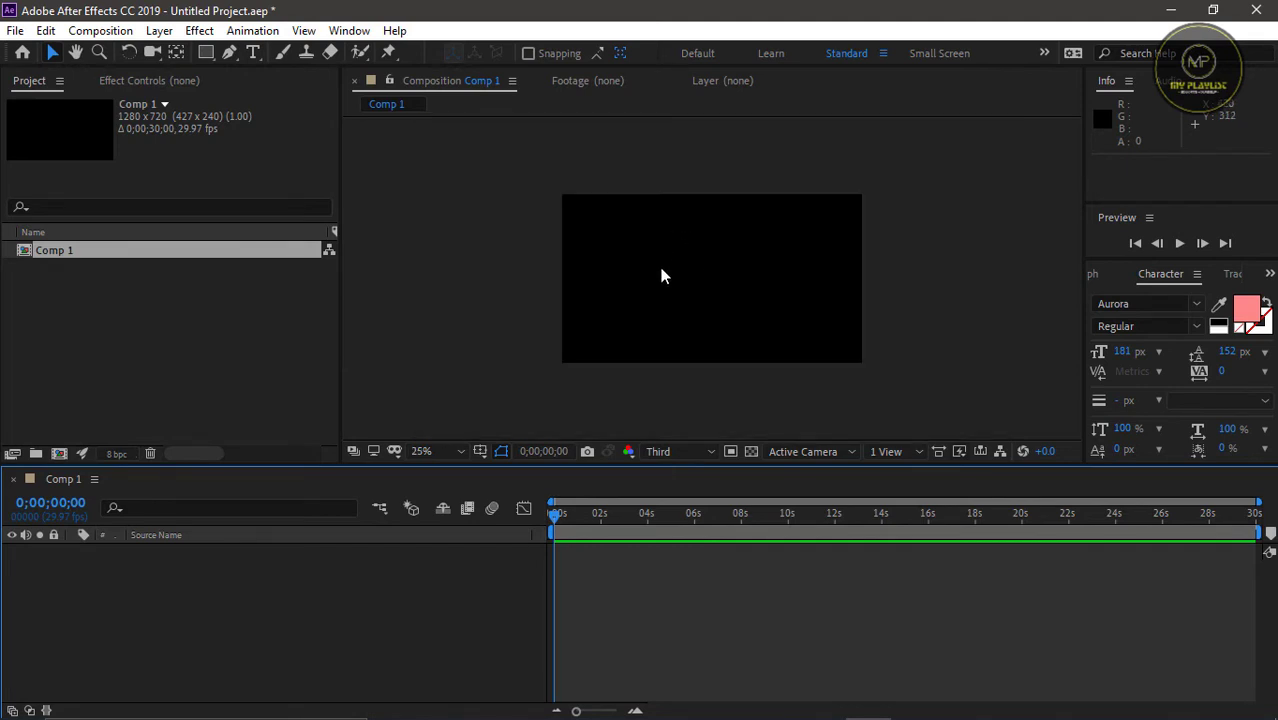
Add a black solid layer at the full composition size to Comp 1
right_click(369, 598)
mouse_move(525, 398)
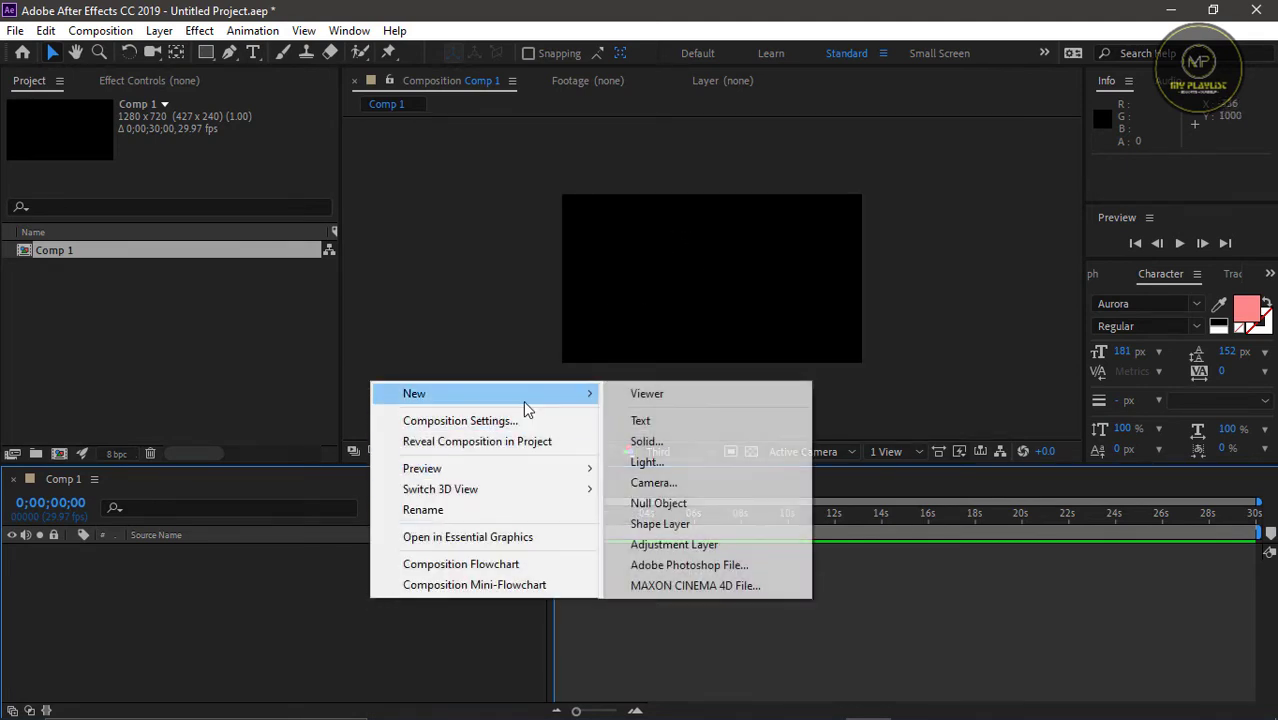
left_click(648, 441)
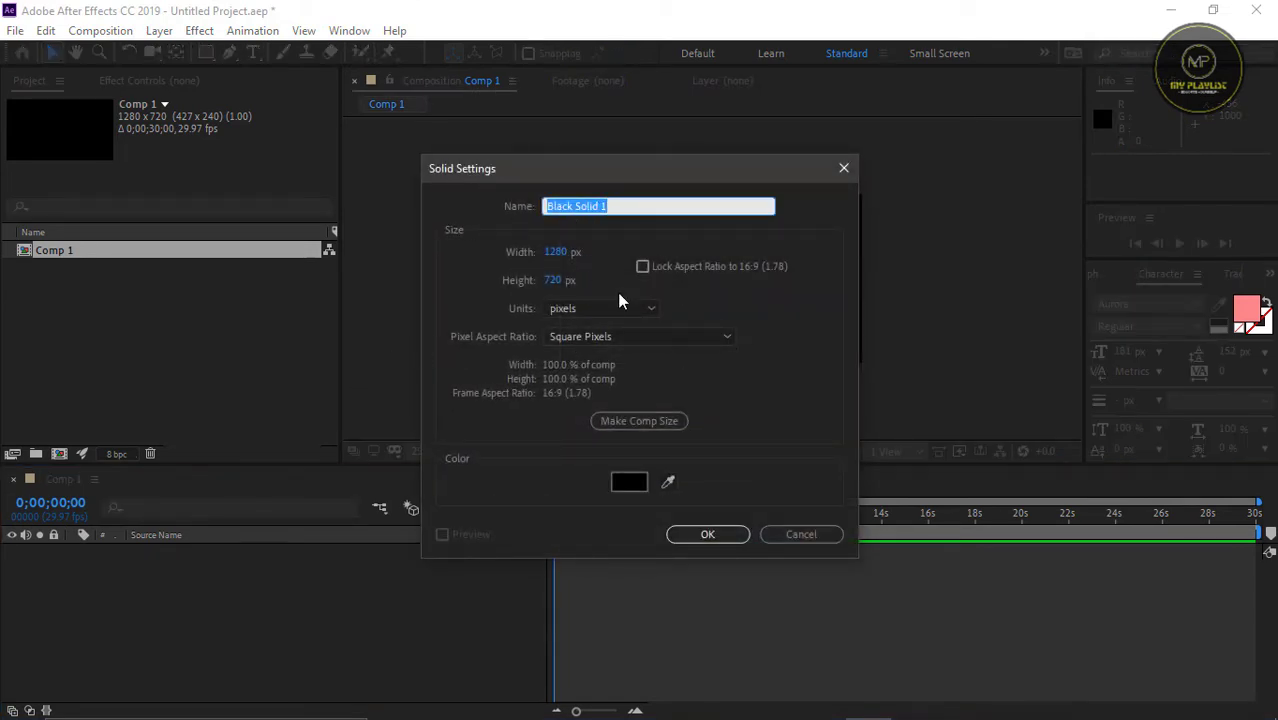
left_click(707, 534)
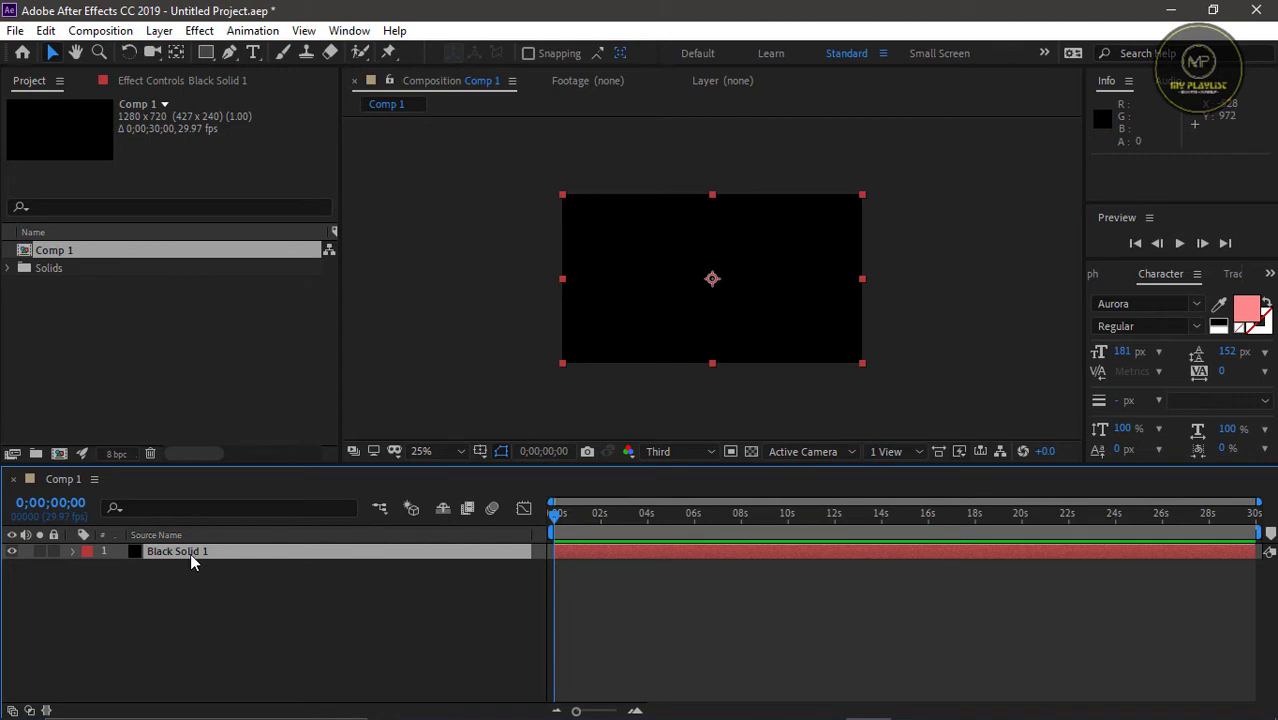
Apply the Video Copilot Element effect to the black solid and open its Scene Setup
left_click(199, 30)
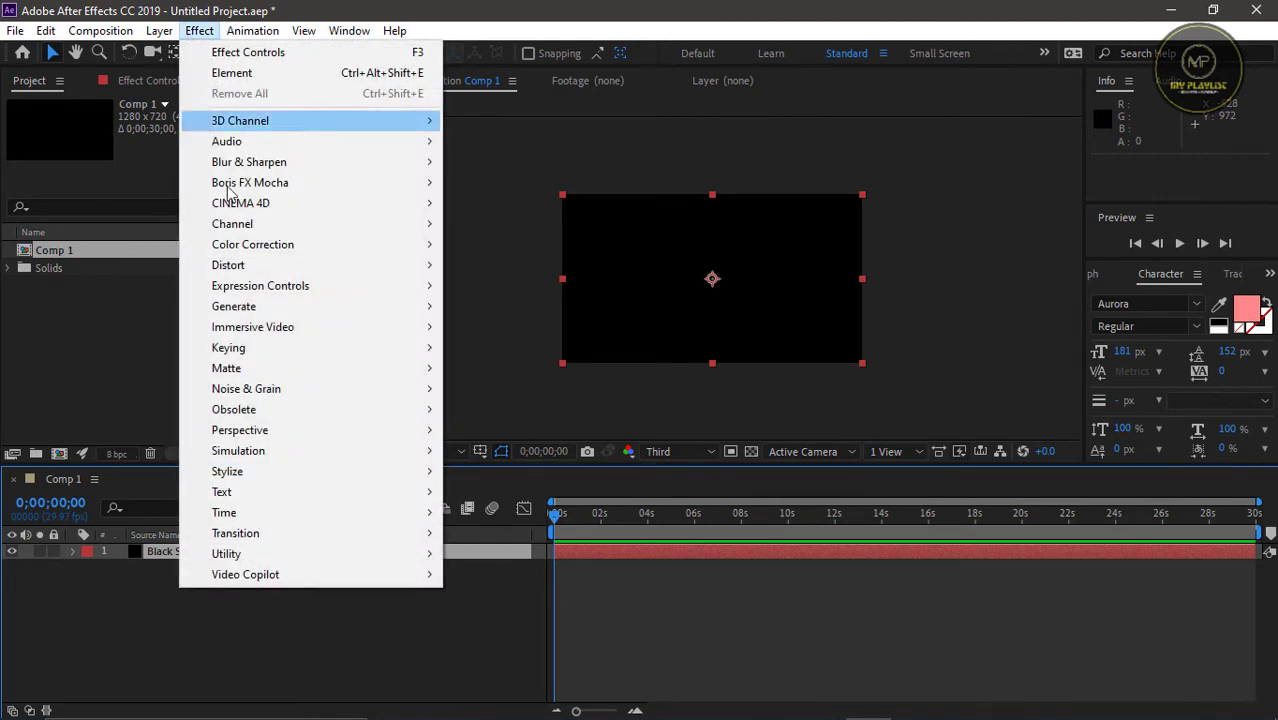
mouse_move(283, 578)
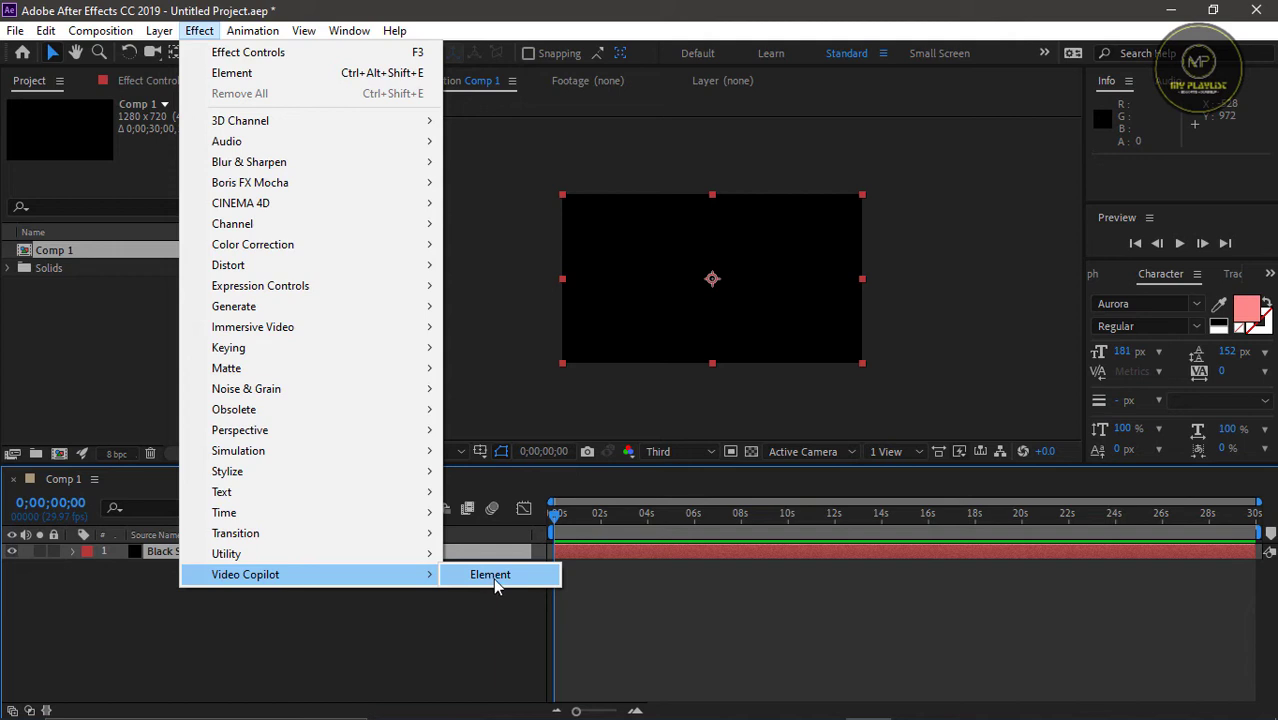
left_click(494, 576)
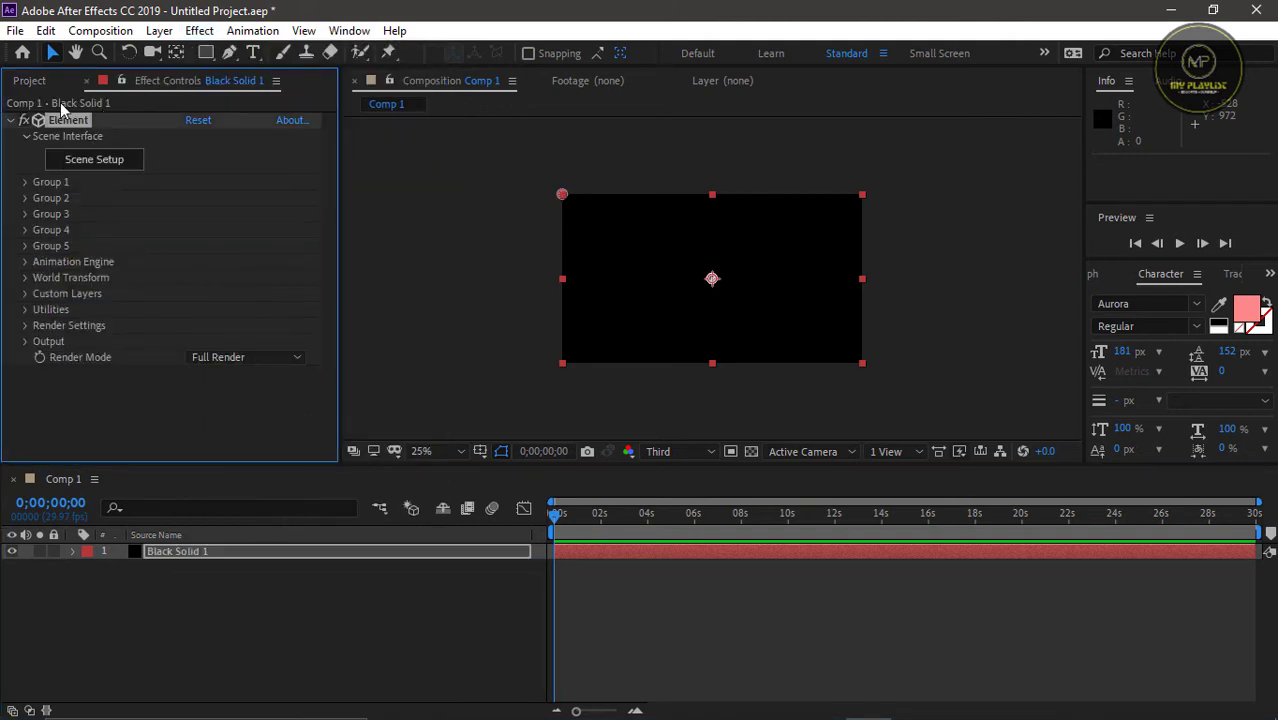
left_click(97, 161)
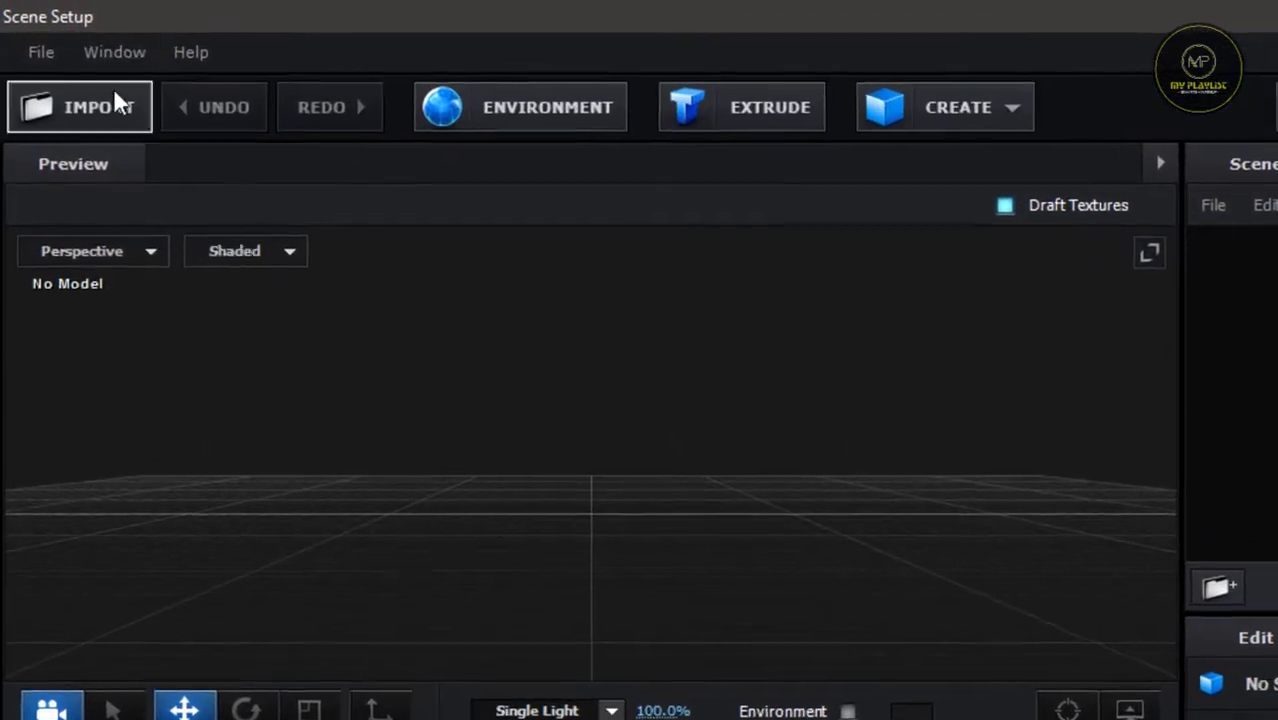
Import the OBJ files as a 3D sequence starting from scr0 in Downloads\script, accepting the default import preferences
left_click(38, 55)
mouse_move(106, 100)
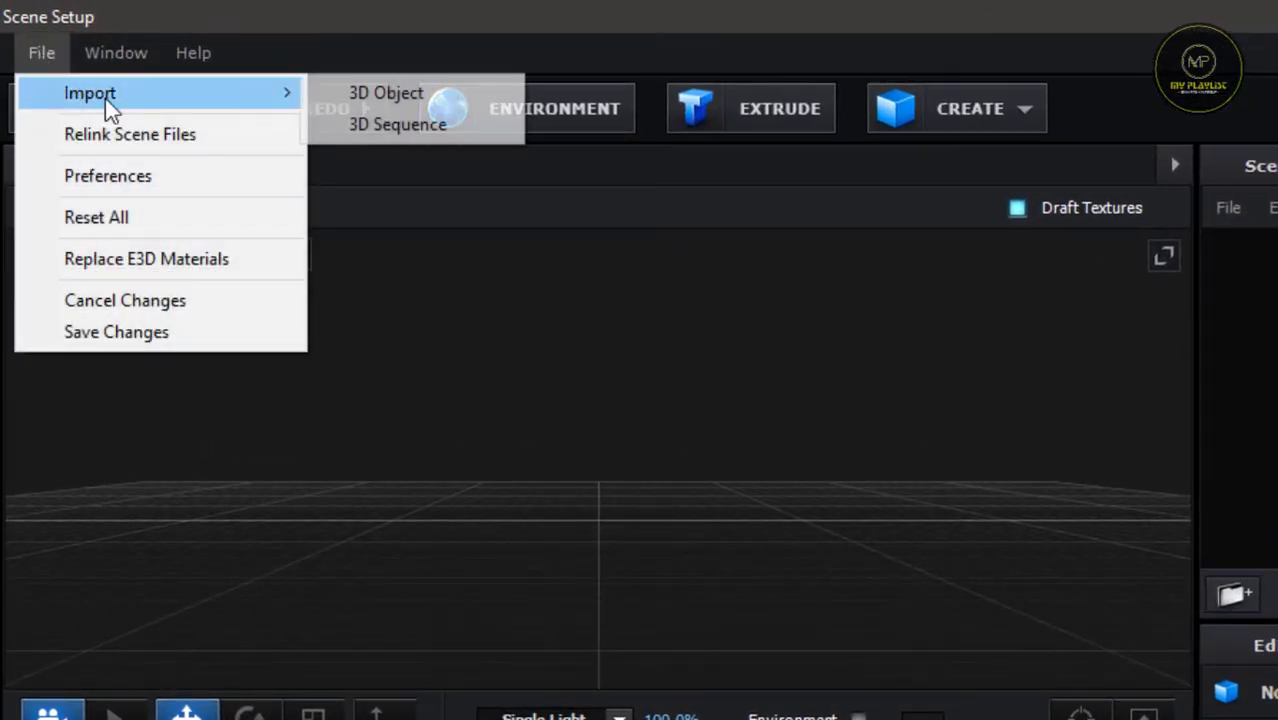
left_click(365, 124)
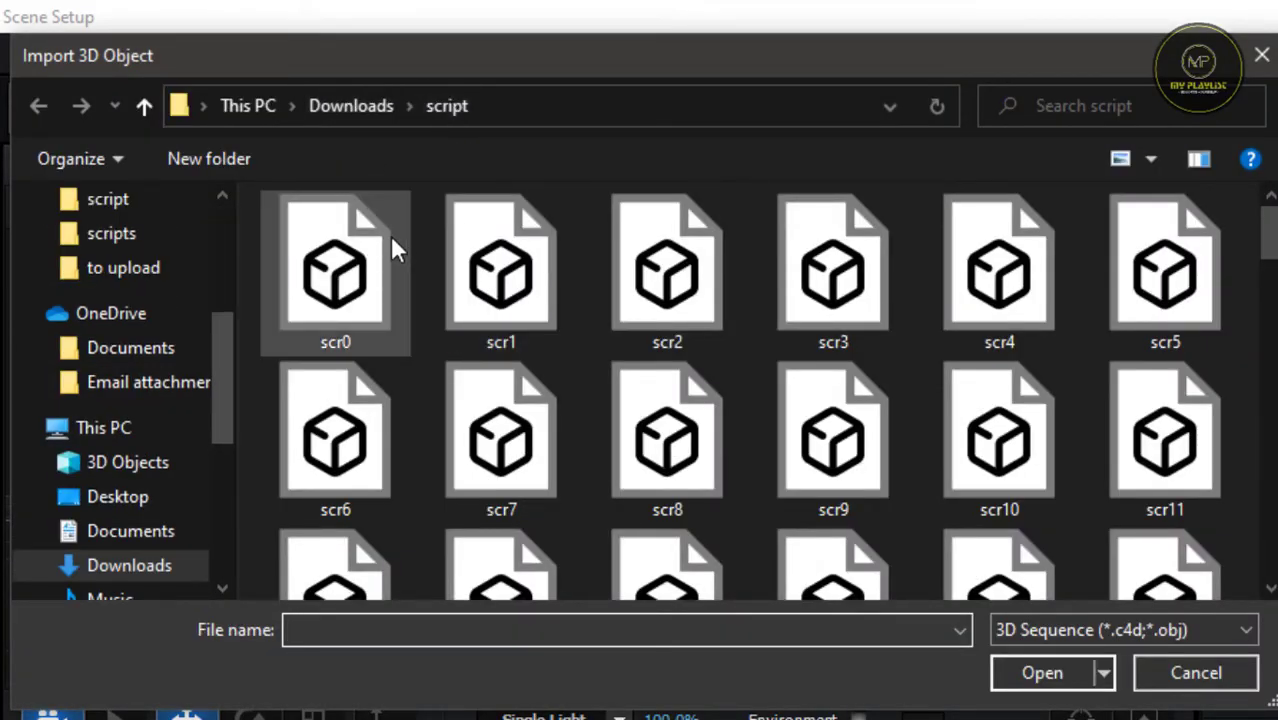
left_click(358, 308)
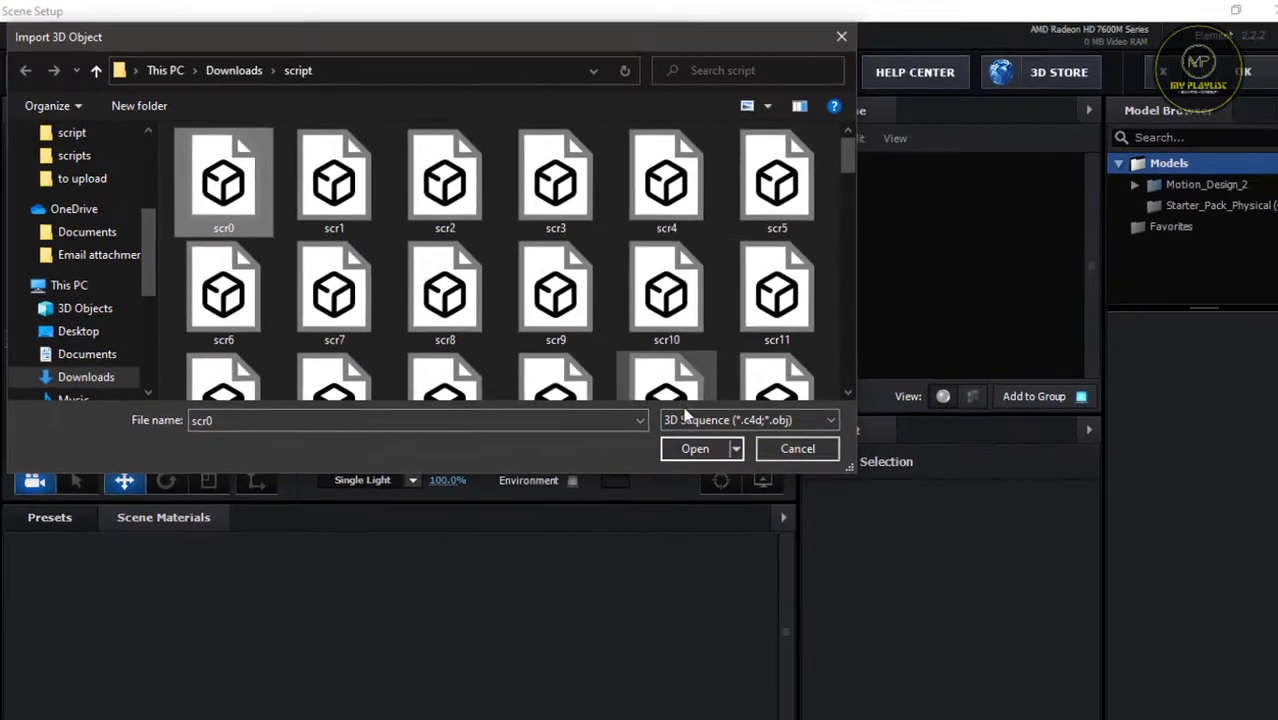
left_click(1042, 672)
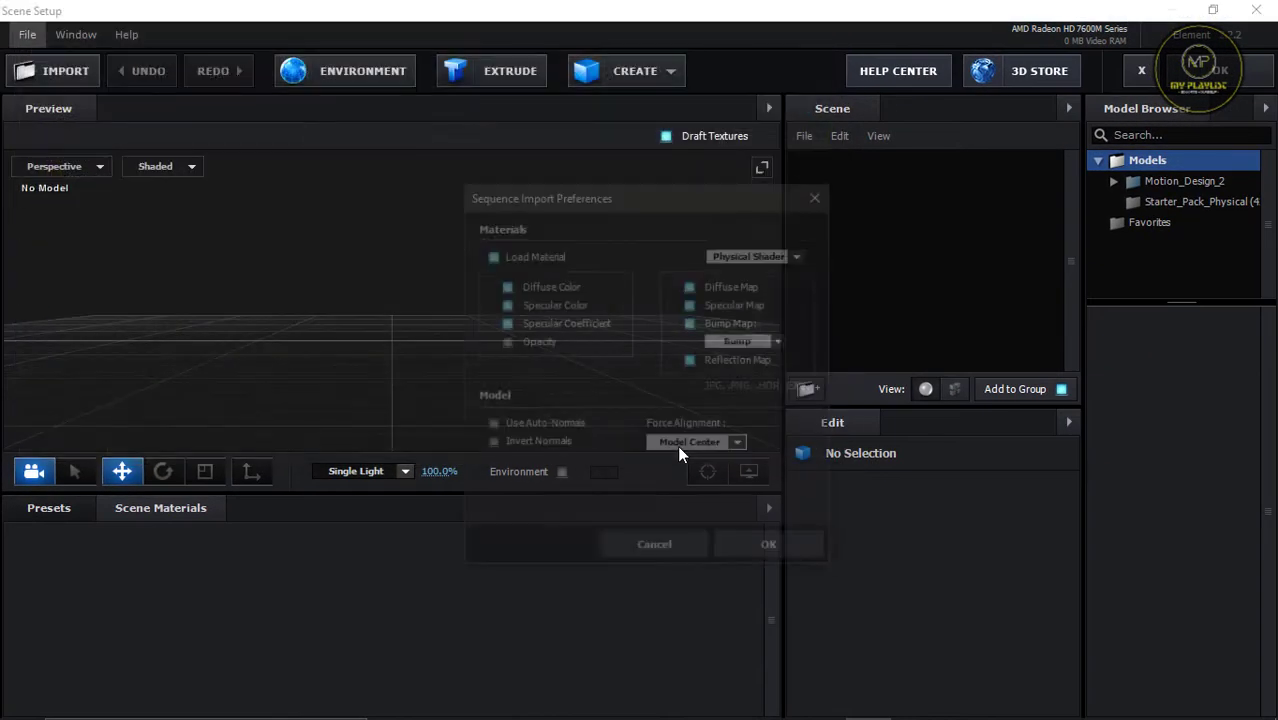
left_click(773, 551)
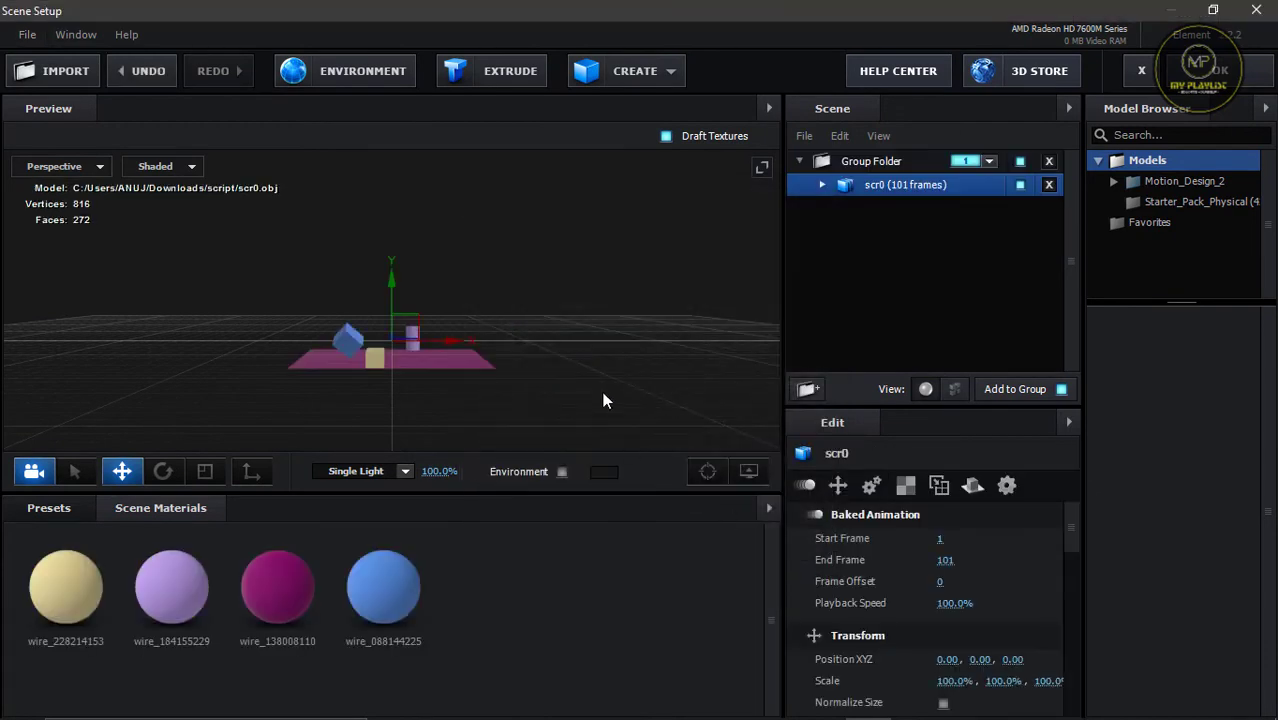
Apply the fabric_carpet_04 material from the Pro_Shaders_2 Fabric presets to the ground plane
left_click_drag(346, 380, 529, 405)
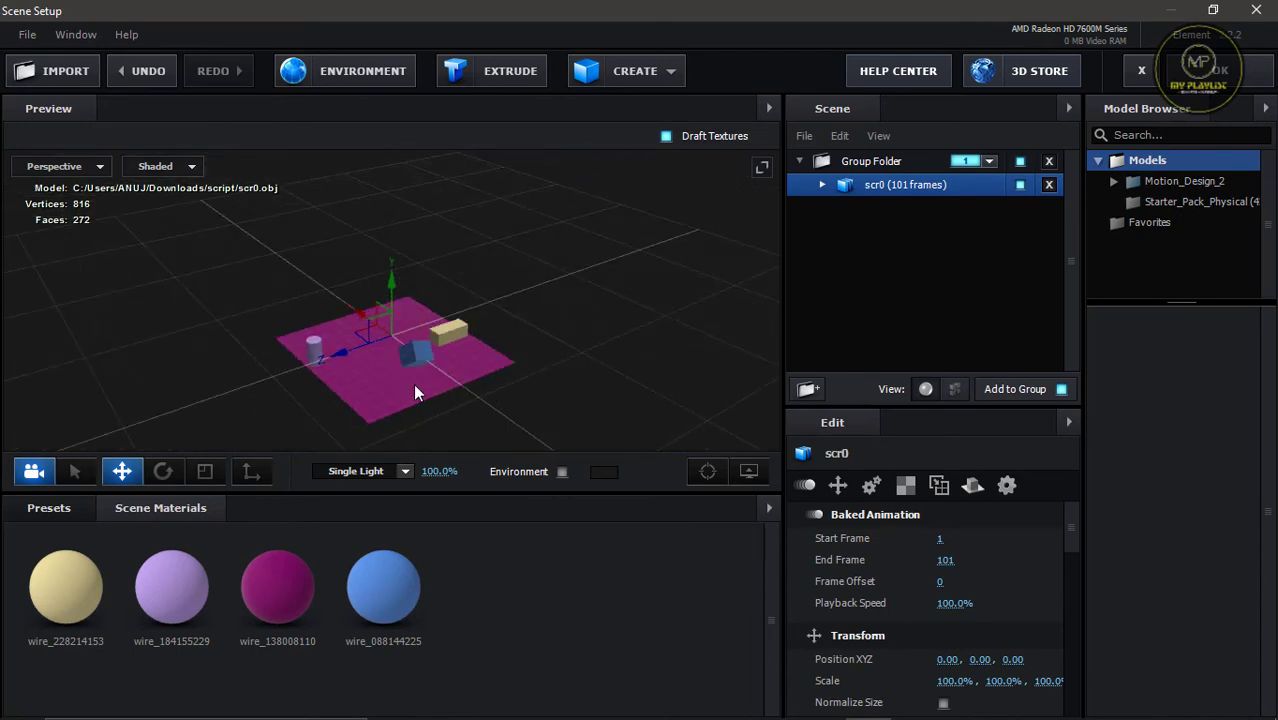
left_click_drag(362, 397, 396, 382)
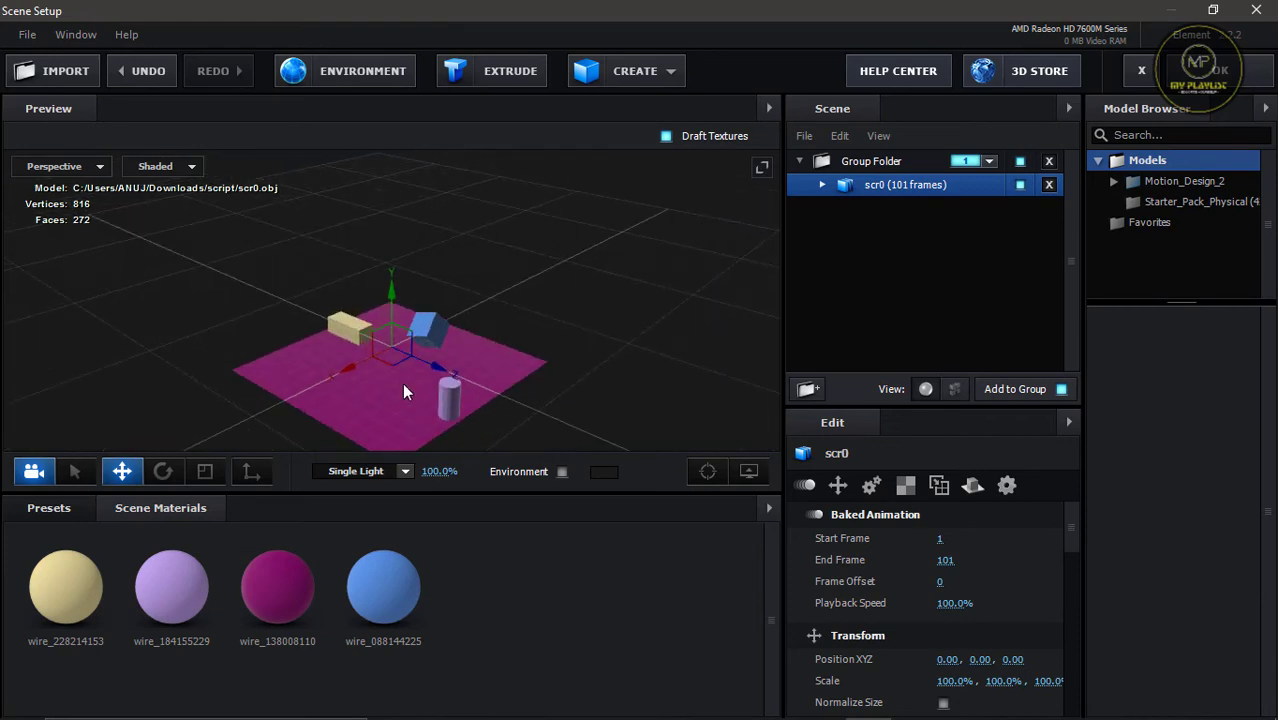
left_click(87, 505)
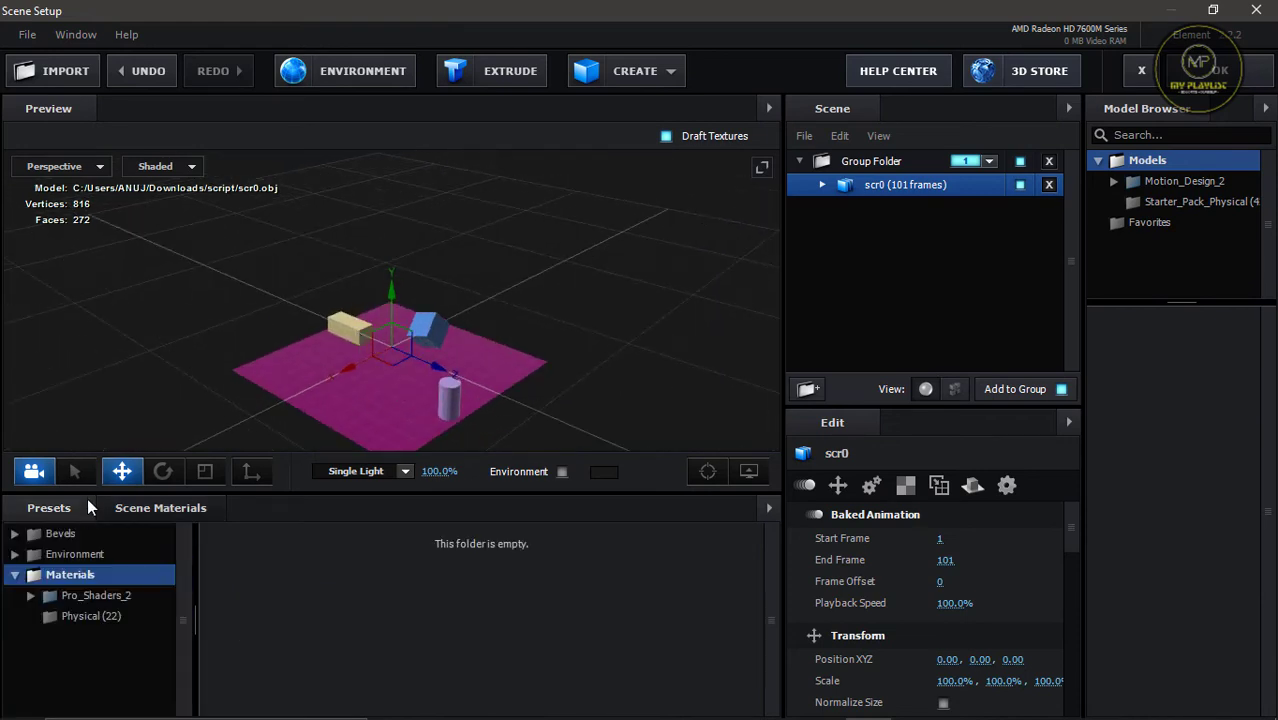
double_click(110, 596)
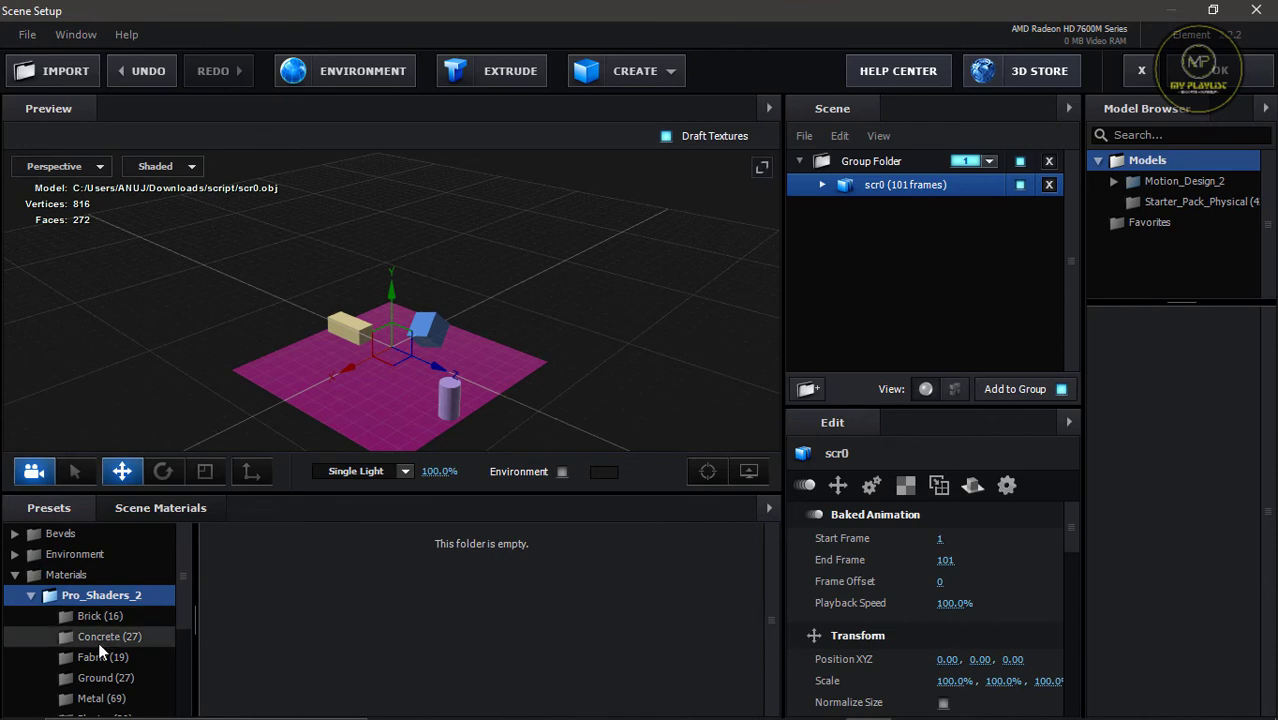
left_click(119, 657)
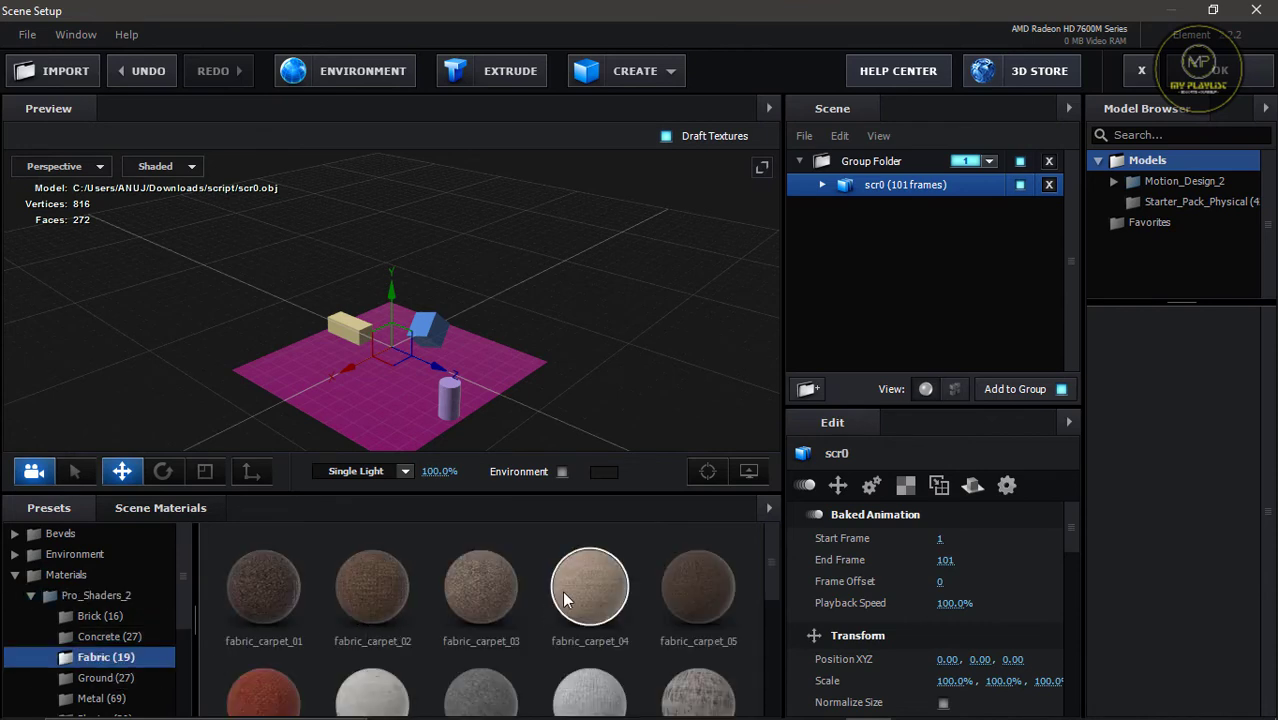
left_click_drag(562, 590, 367, 410)
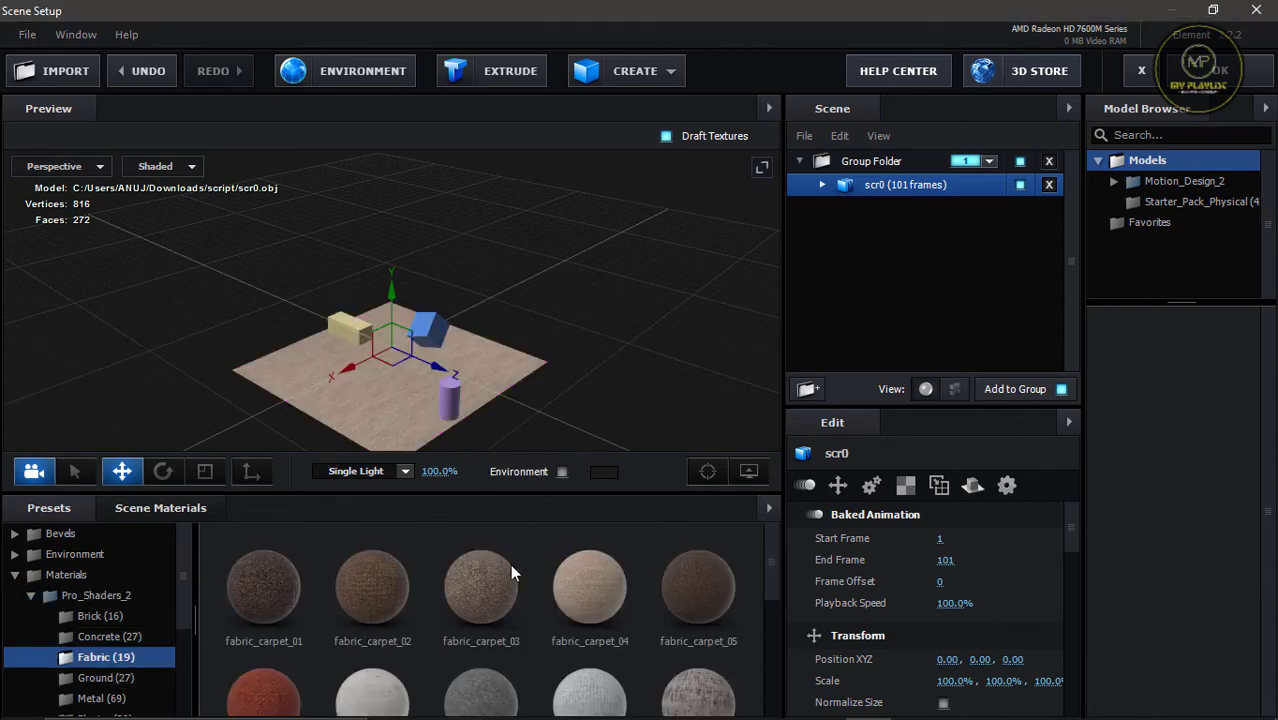
Try clean_metal_brush and clean_metal_brass from the Metal presets on the long box, and settle on clean_metal_black
scroll(121, 600, "down", 3)
left_click(105, 540)
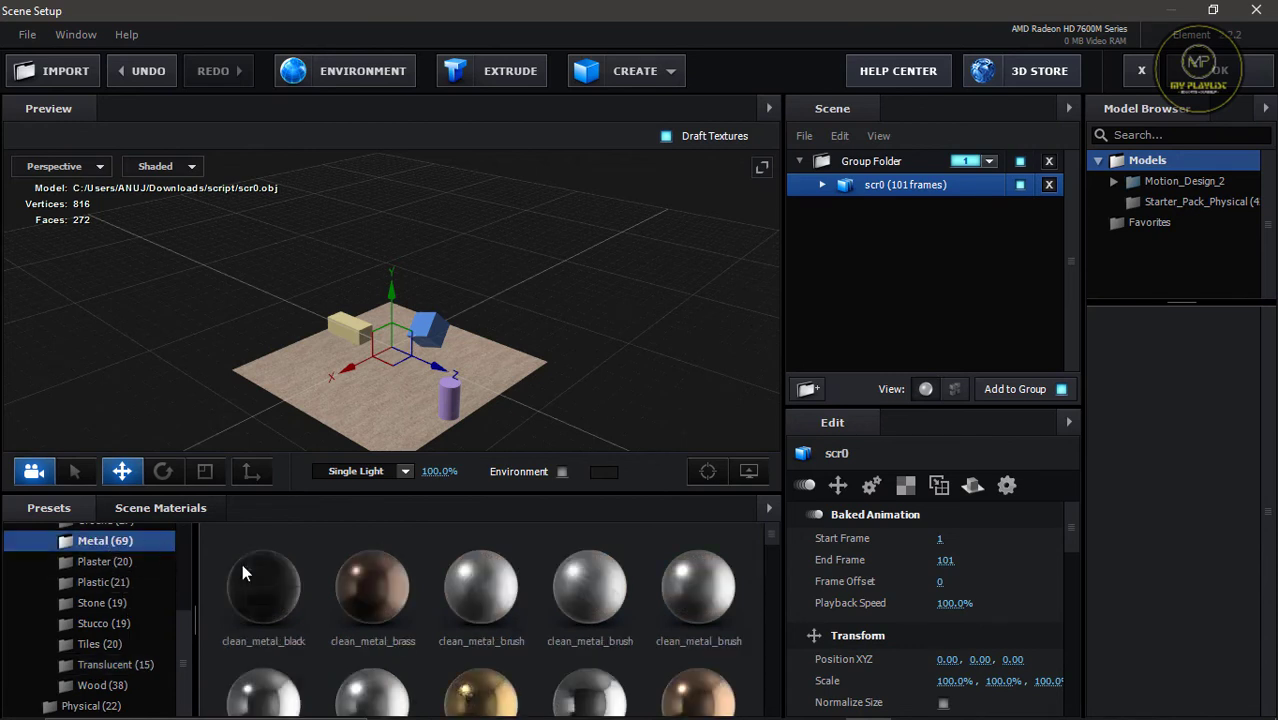
left_click_drag(484, 598, 536, 308)
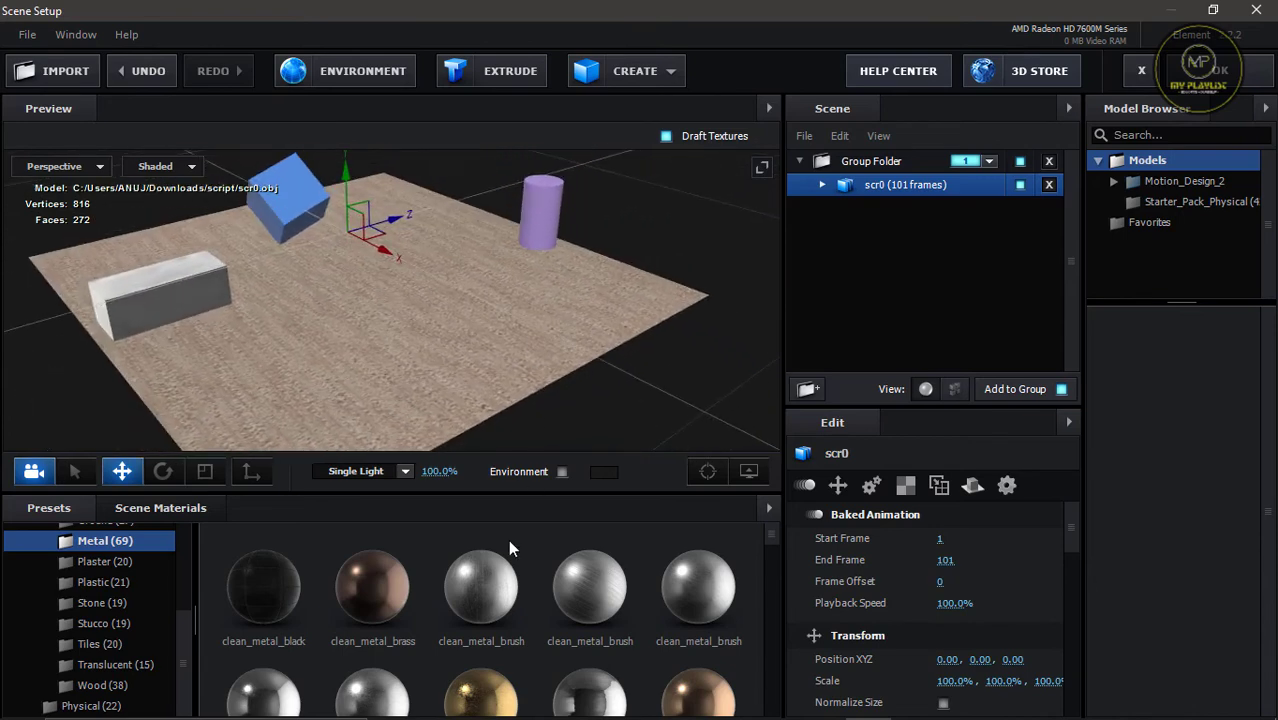
left_click_drag(377, 580, 193, 305)
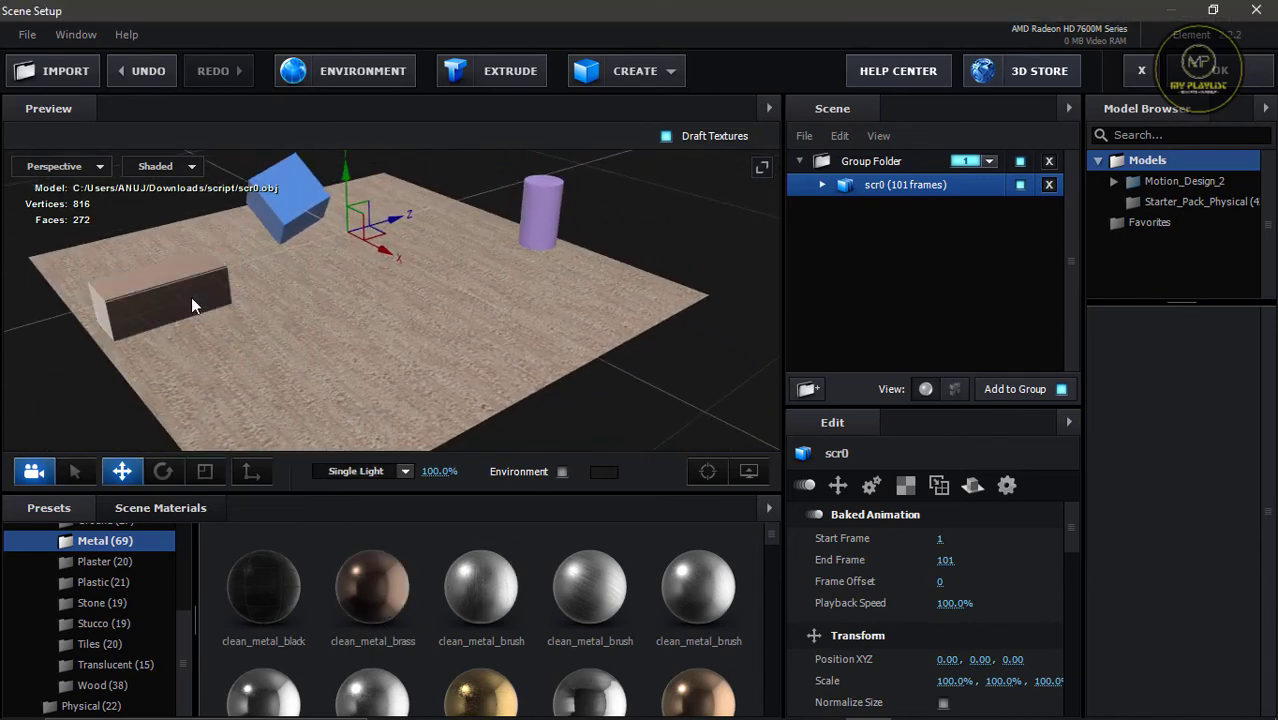
left_click_drag(265, 585, 186, 300)
Apply the reddish wood preset to the tilted box and wood_boards_light to the cylinder, and accept the Scene Setup changes
left_click(105, 685)
left_click_drag(480, 660, 309, 218)
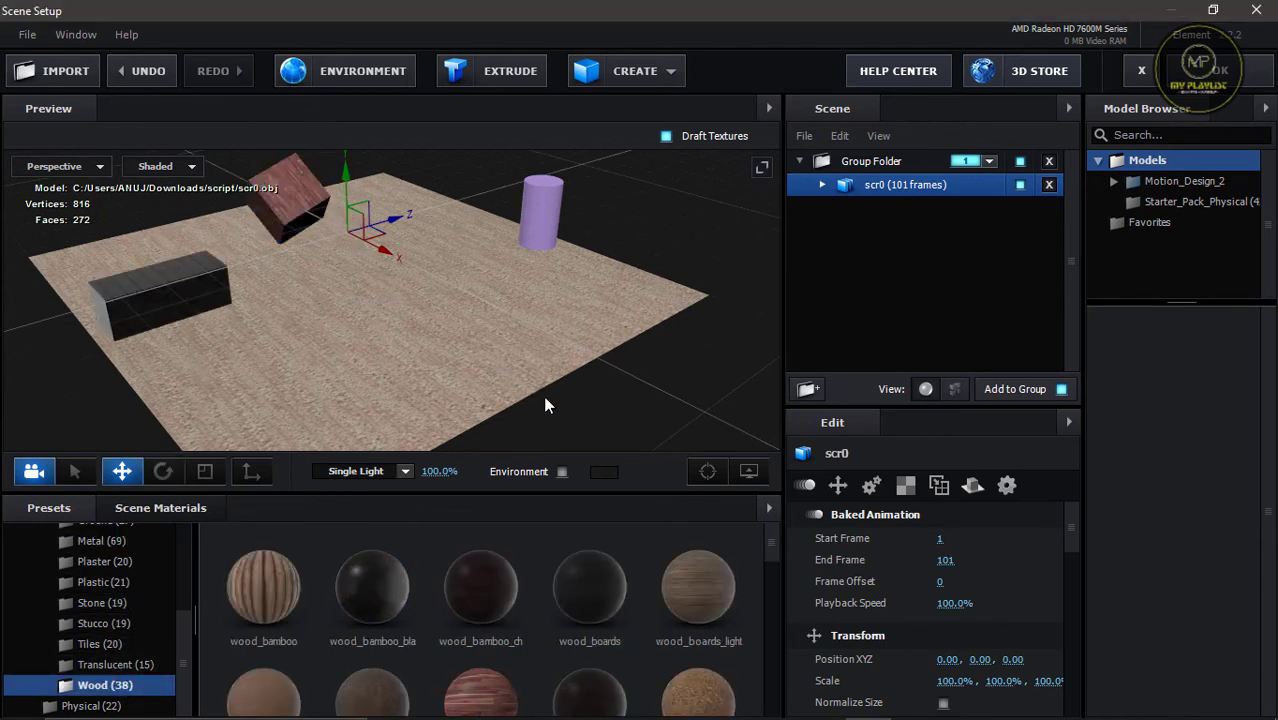
left_click_drag(700, 573, 544, 211)
left_click_drag(594, 322, 530, 352)
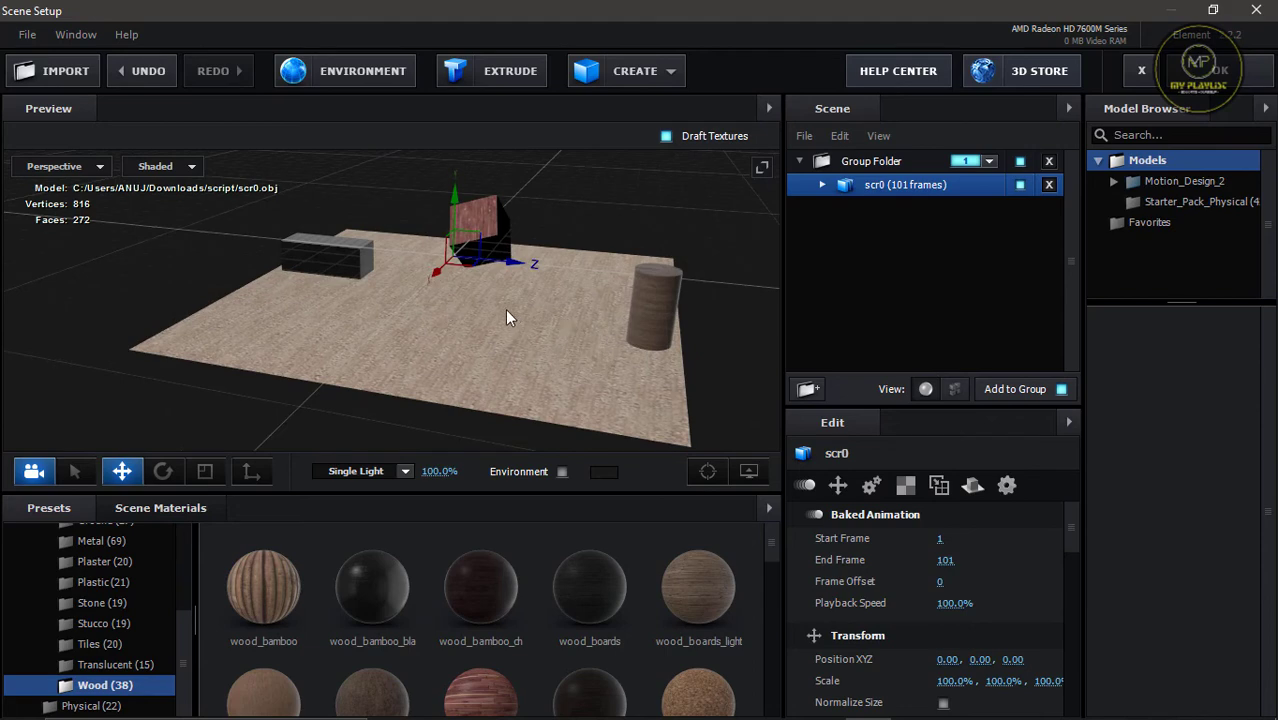
left_click_drag(505, 309, 468, 321)
left_click(1208, 70)
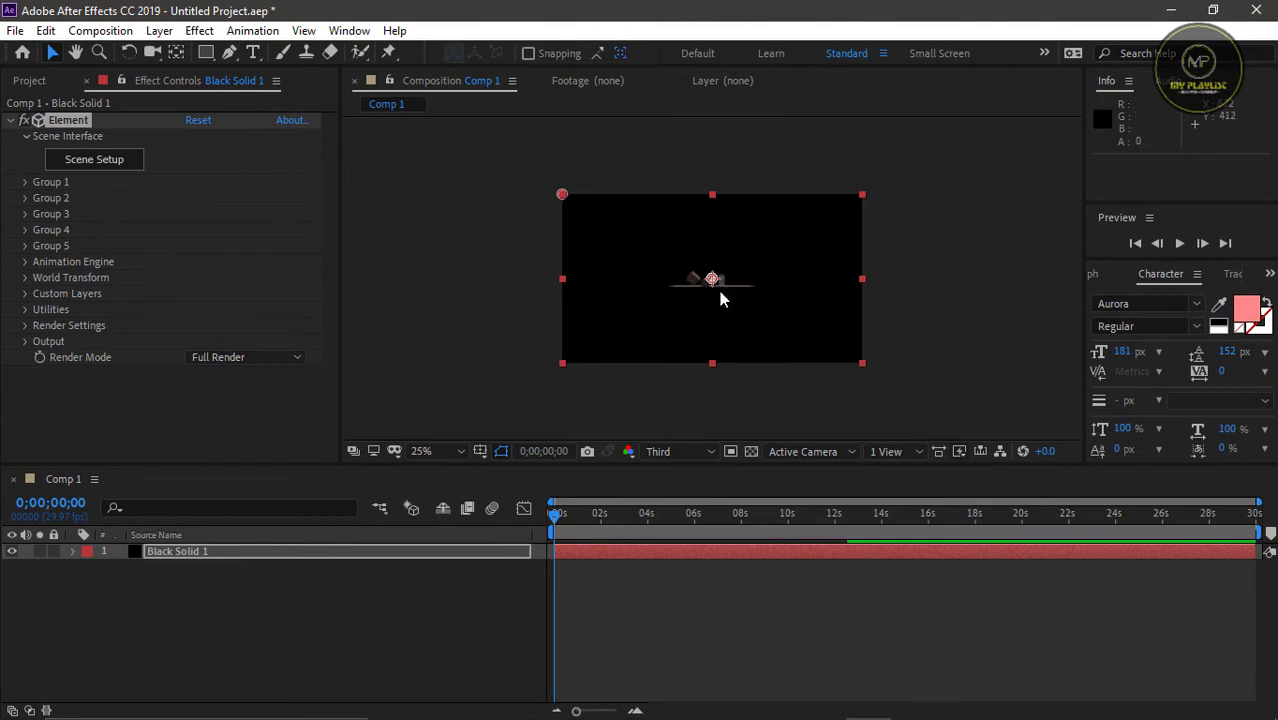
Add a camera layer with the default settings to Comp 1
right_click(431, 596)
mouse_move(540, 390)
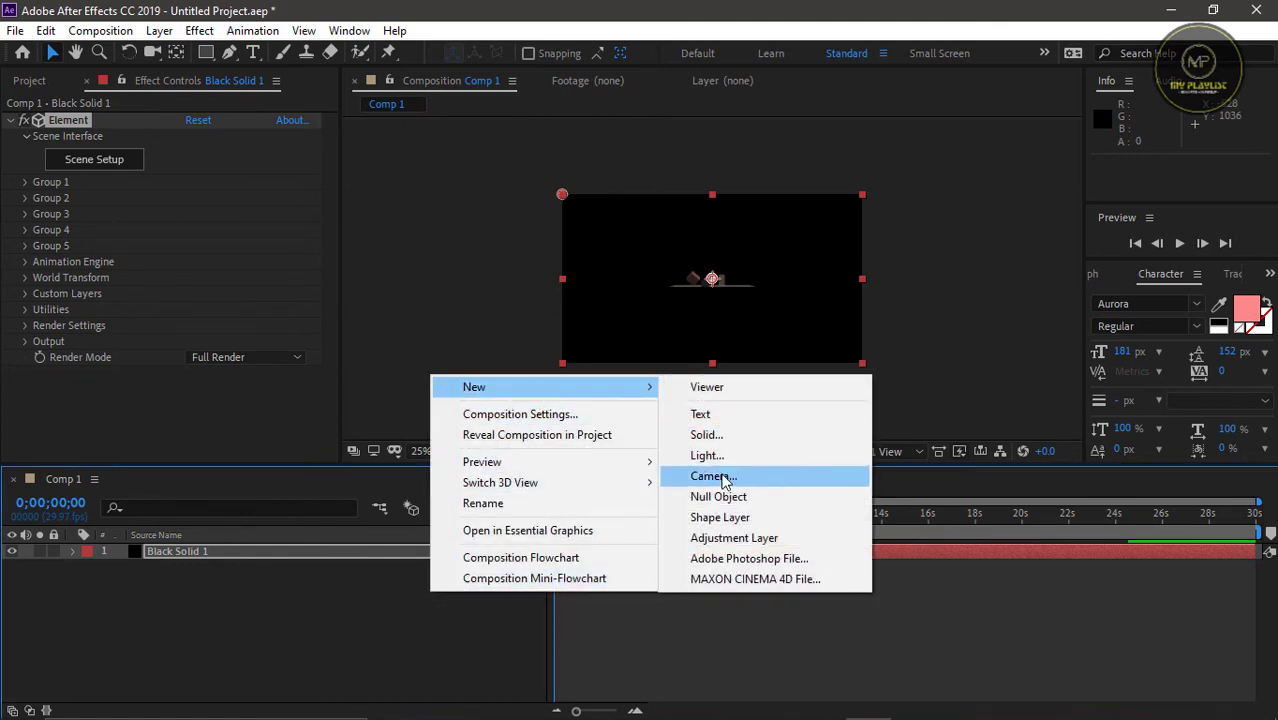
left_click(710, 474)
key("Return")
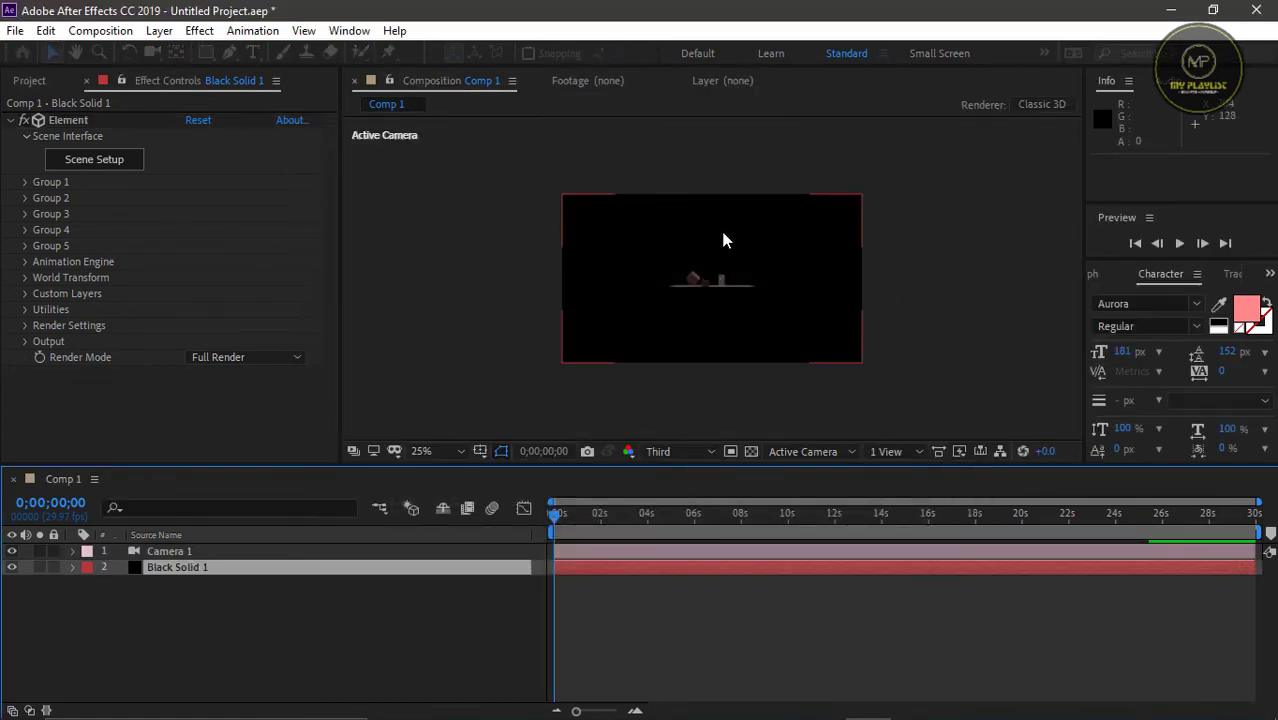
Move the camera to a closer, raised view of the objects, at about 571, 132, -582, and play the animation preview
left_click(152, 53)
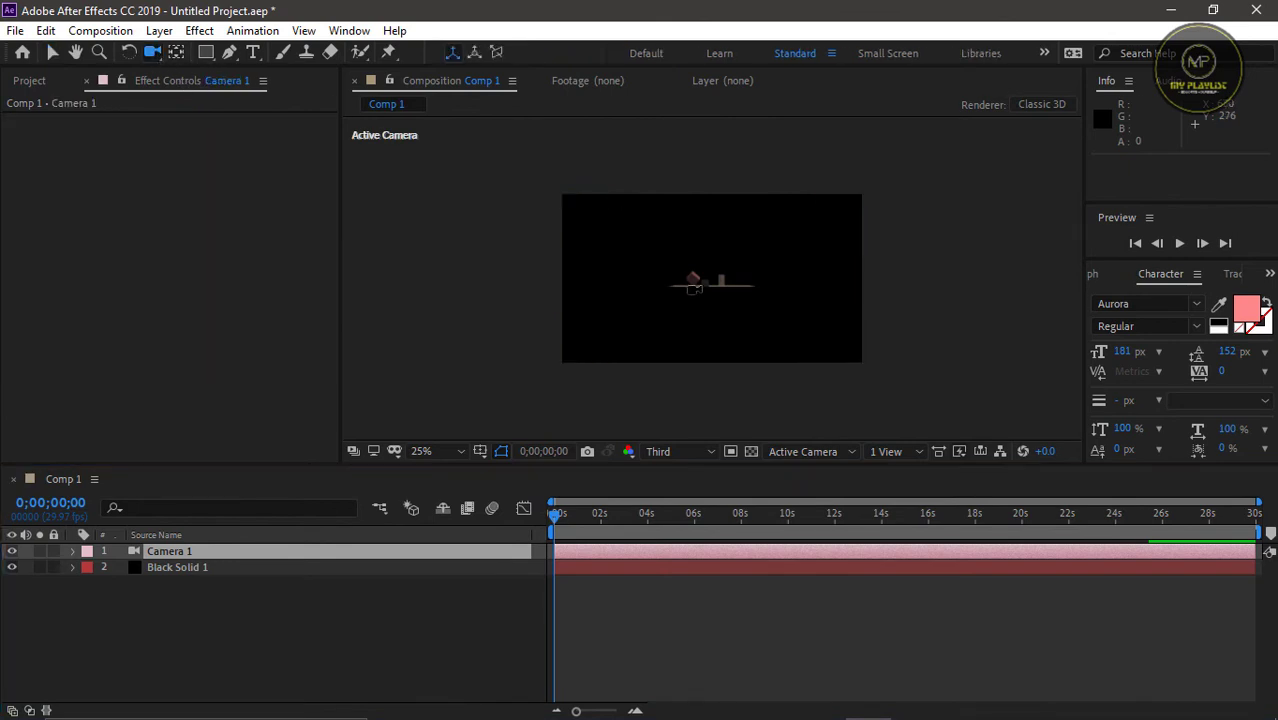
left_click_drag(700, 287, 683, 265)
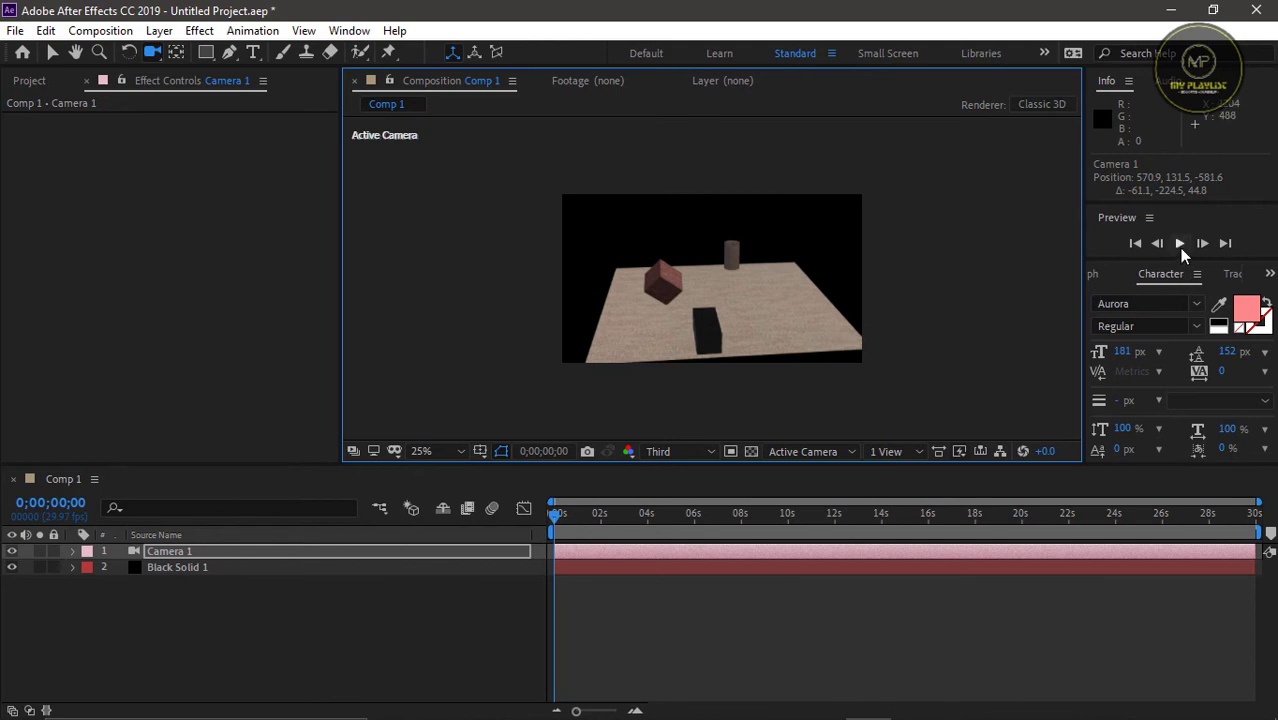
left_click(1180, 244)
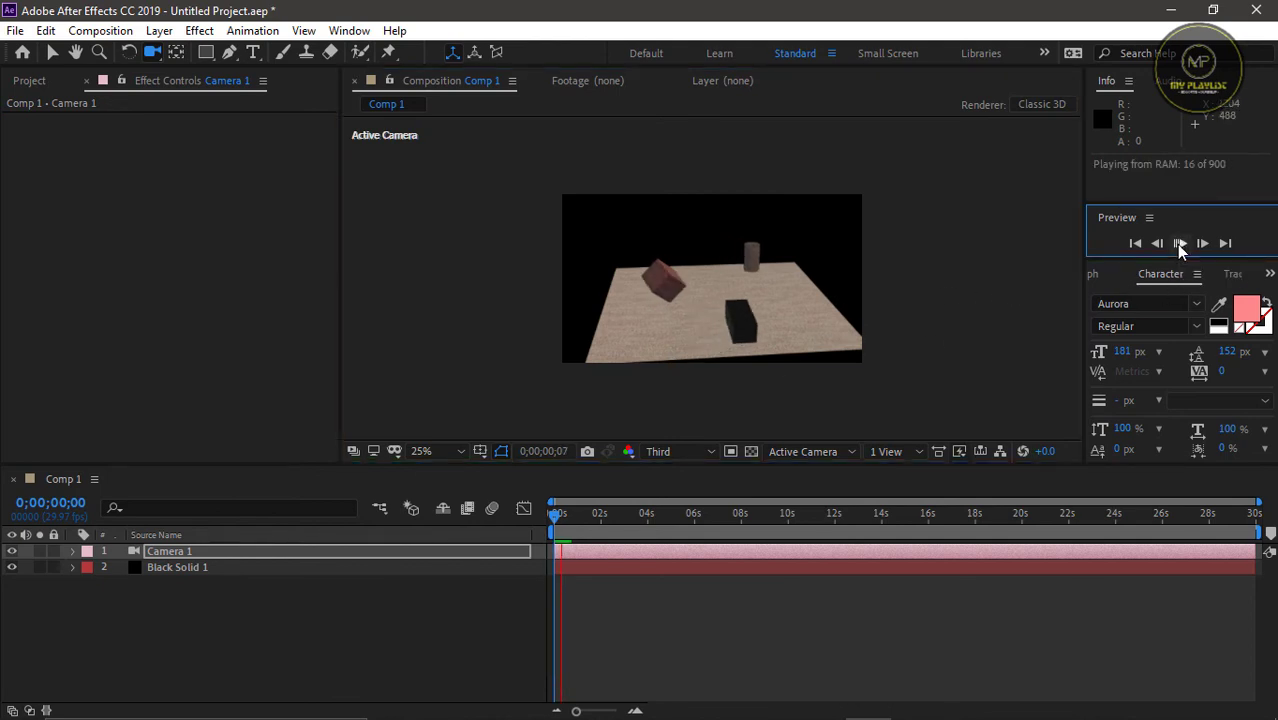